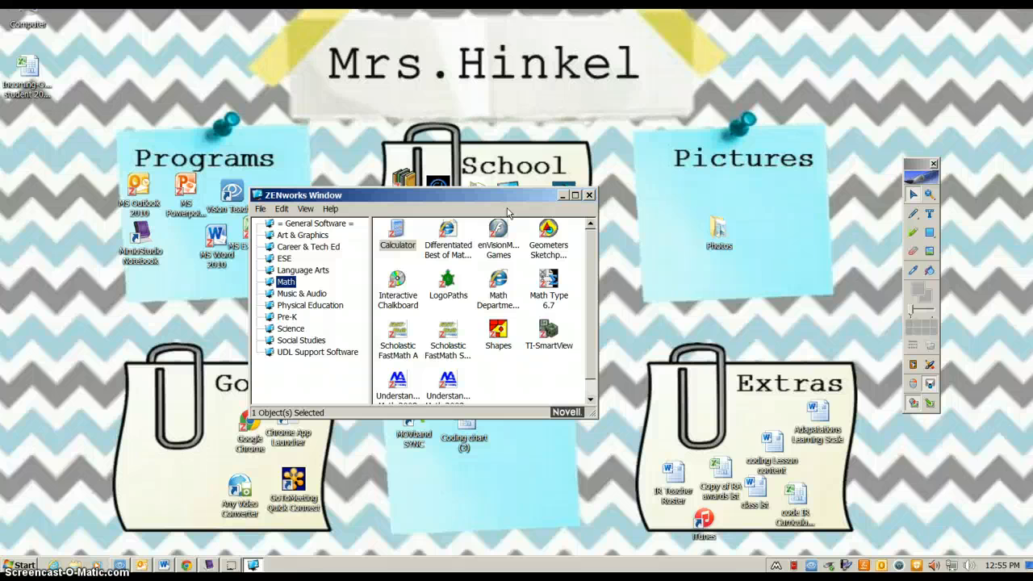
Maximize the ZENworks launcher, show the General Software programs and select MS Publisher 2010
{"action": "left_click", "coordinate": [575, 196]}
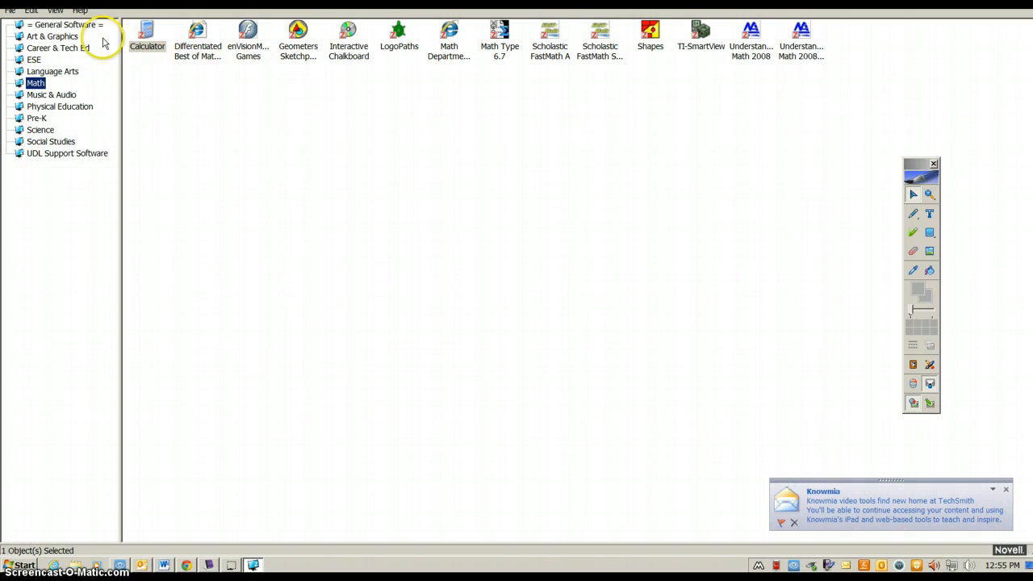
{"action": "left_click", "coordinate": [76, 26]}
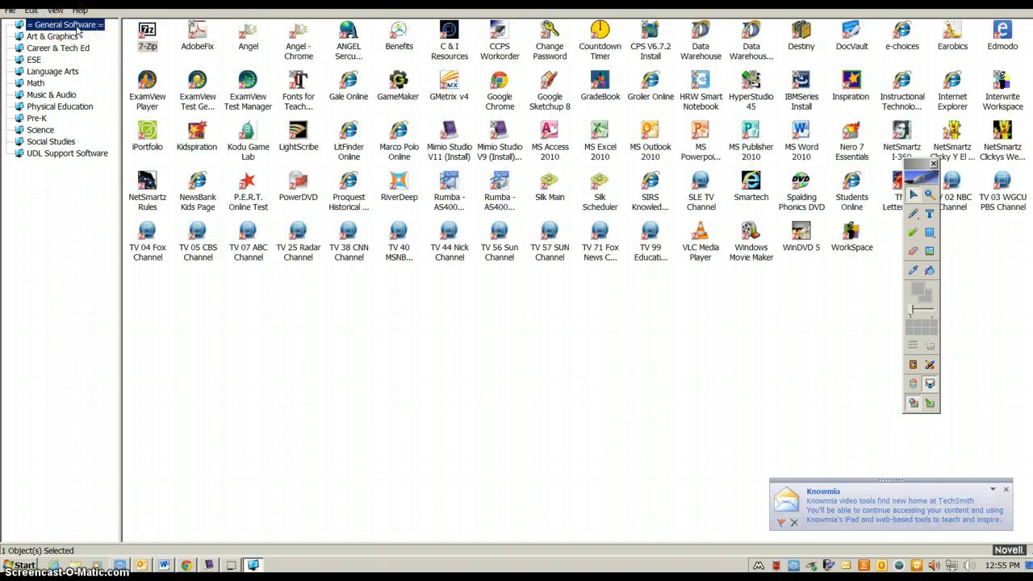
{"action": "left_click", "coordinate": [71, 28]}
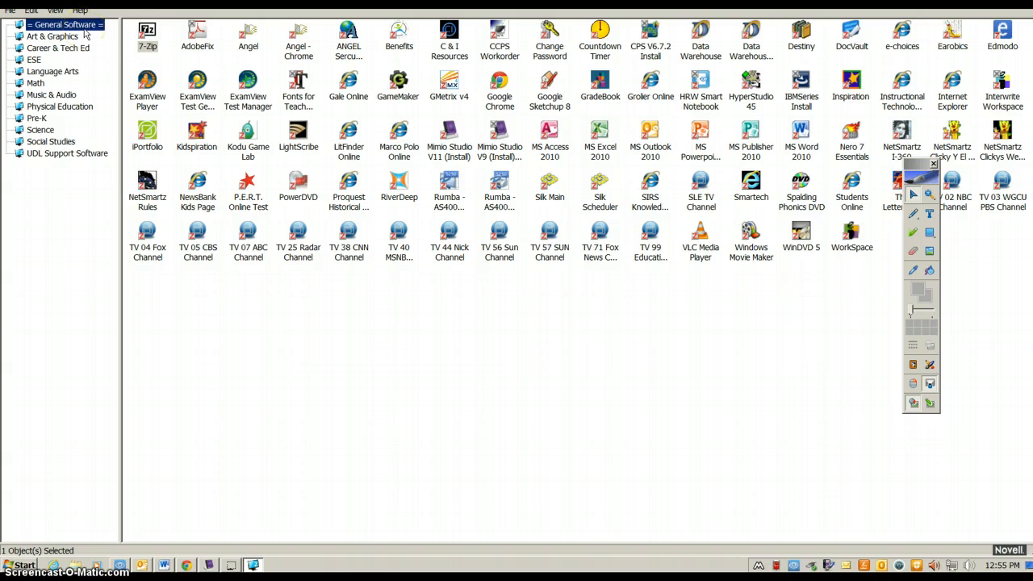
{"action": "left_click", "coordinate": [918, 173]}
{"action": "left_click_drag", "start_coordinate": [917, 174], "coordinate": [1004, 243]}
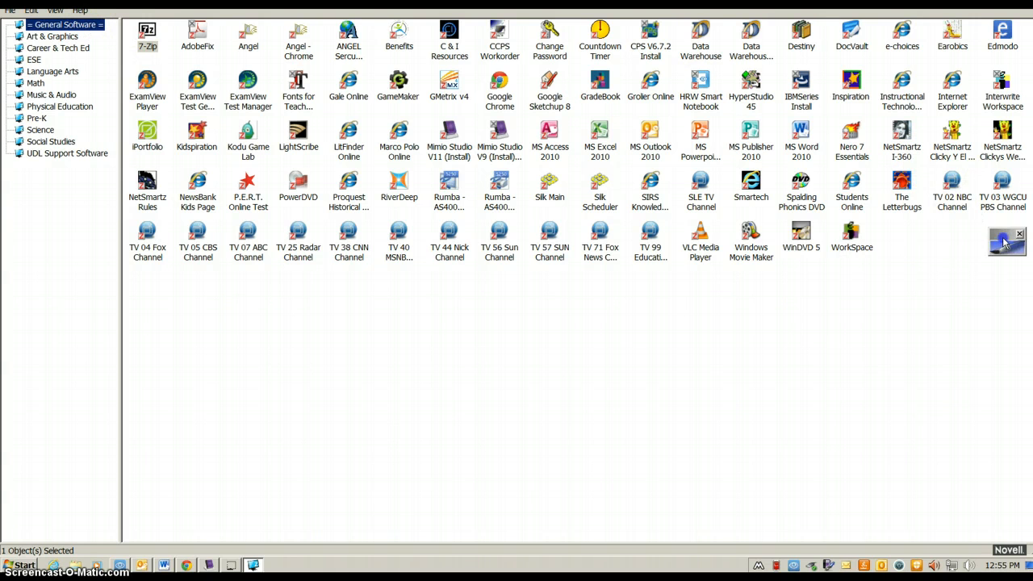
{"action": "left_click", "coordinate": [956, 232]}
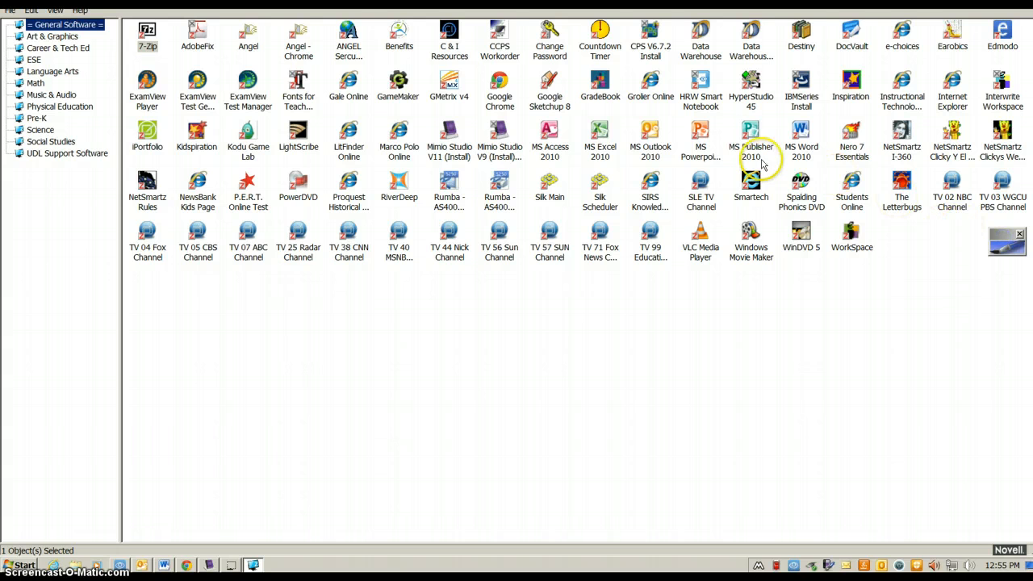
{"action": "left_click", "coordinate": [750, 136]}
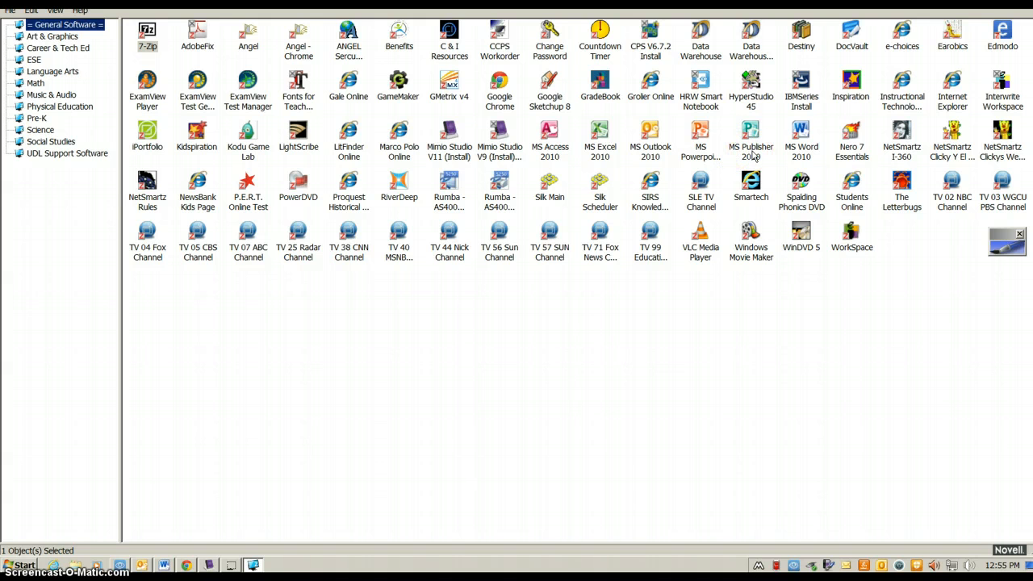
Launch Publisher 2010 and create a blank 8.5 x 11" portrait publication
{"action": "double_click", "coordinate": [751, 145]}
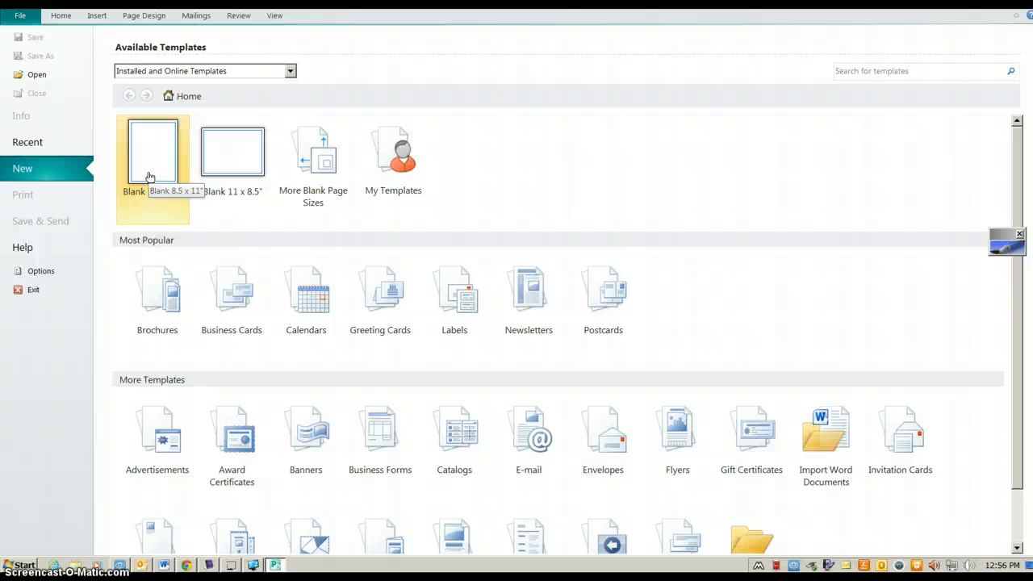
{"action": "left_click", "coordinate": [239, 161]}
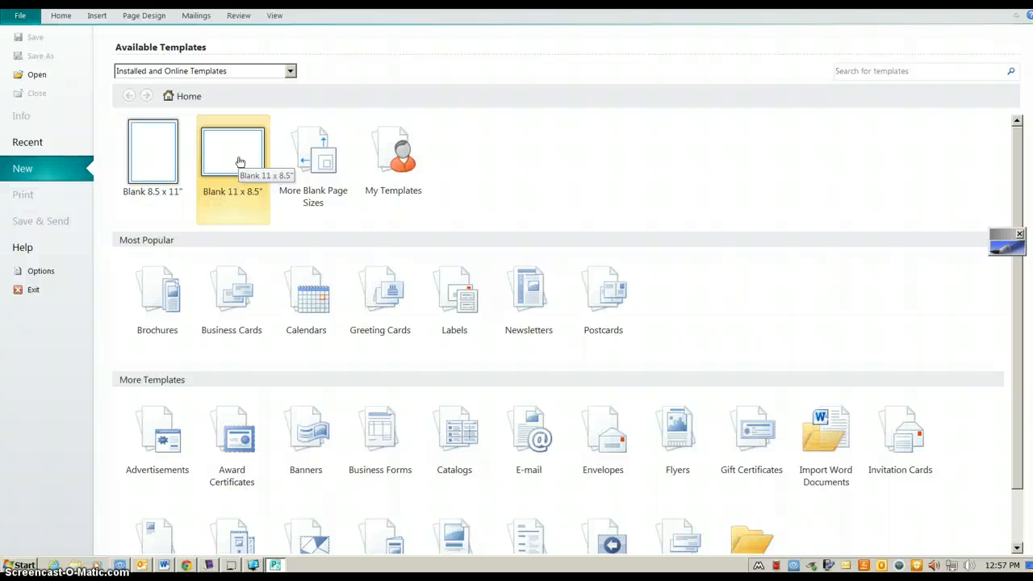
{"action": "left_click", "coordinate": [174, 169]}
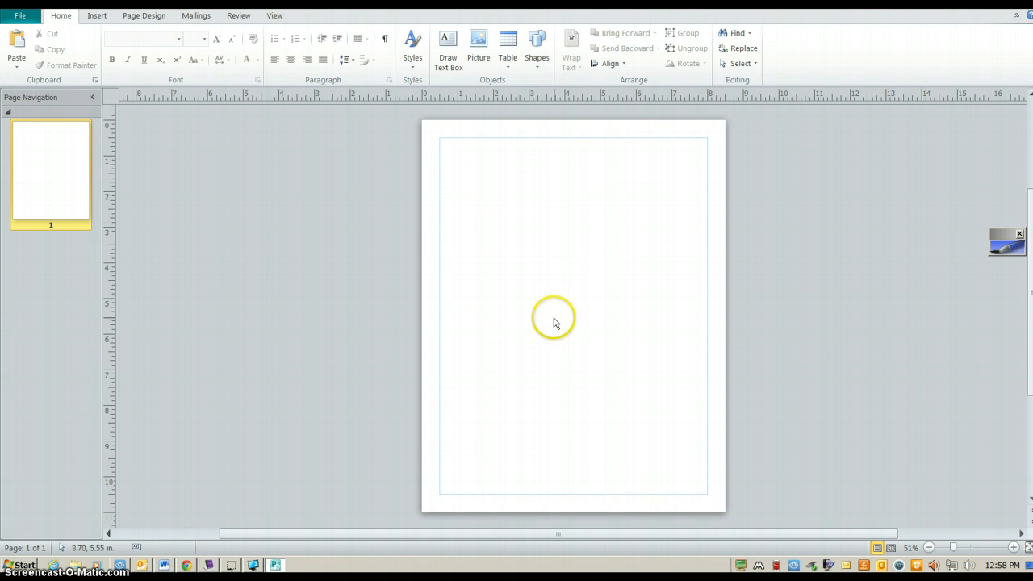
Zoom in, zoom back out to the whole page, and bring up the Insert ribbon
{"action": "left_click", "coordinate": [1014, 548]}
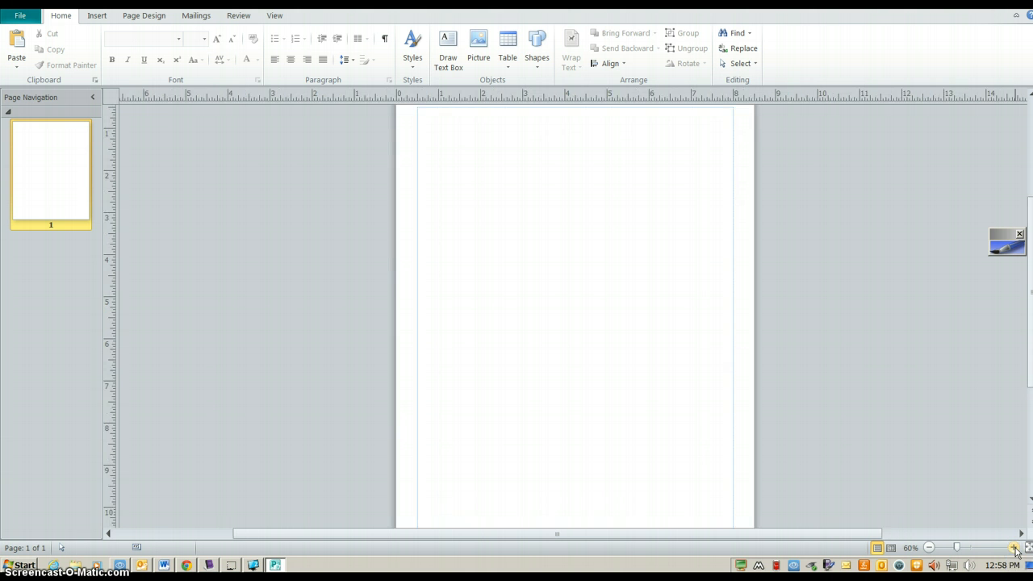
{"action": "left_click", "coordinate": [928, 548]}
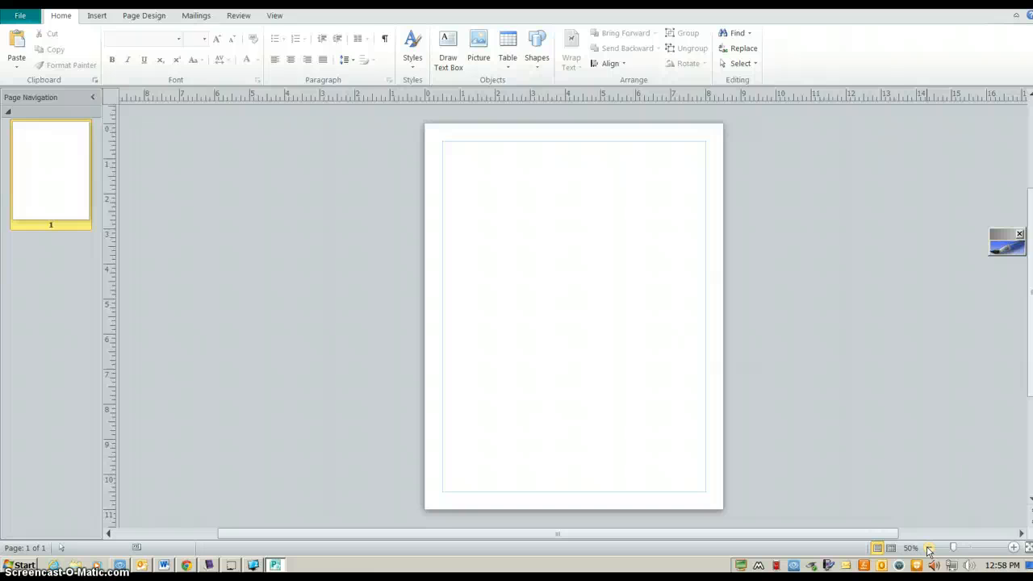
{"action": "left_click", "coordinate": [98, 16]}
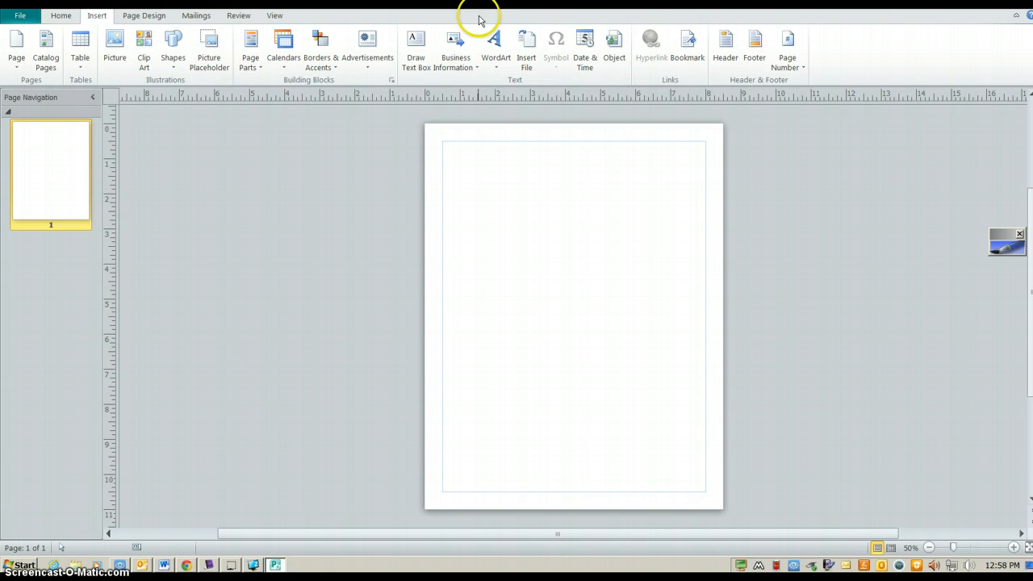
Insert an arched blue WordArt showing the person's name at mid-page
{"action": "left_click", "coordinate": [495, 61]}
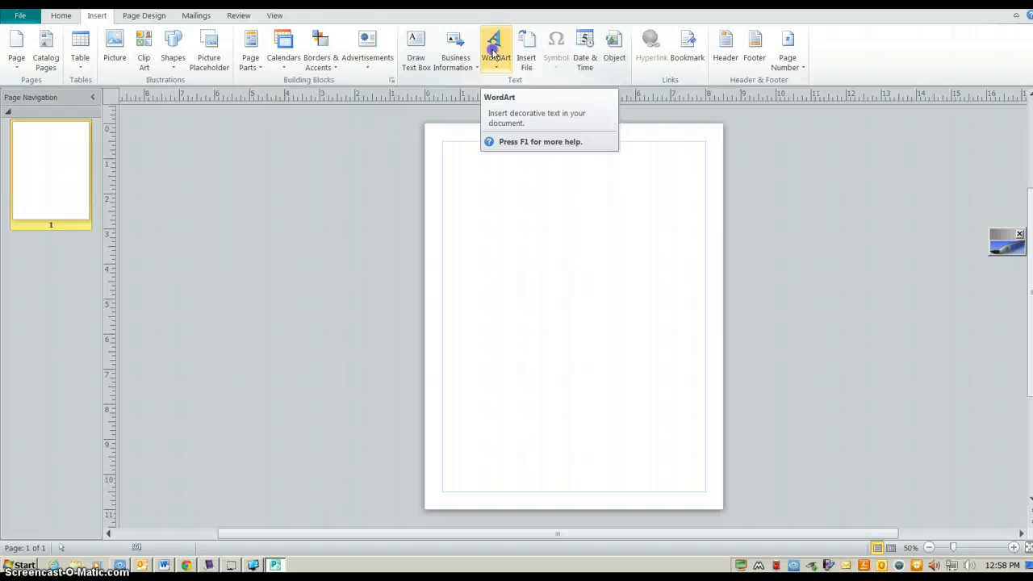
{"action": "left_click", "coordinate": [494, 53]}
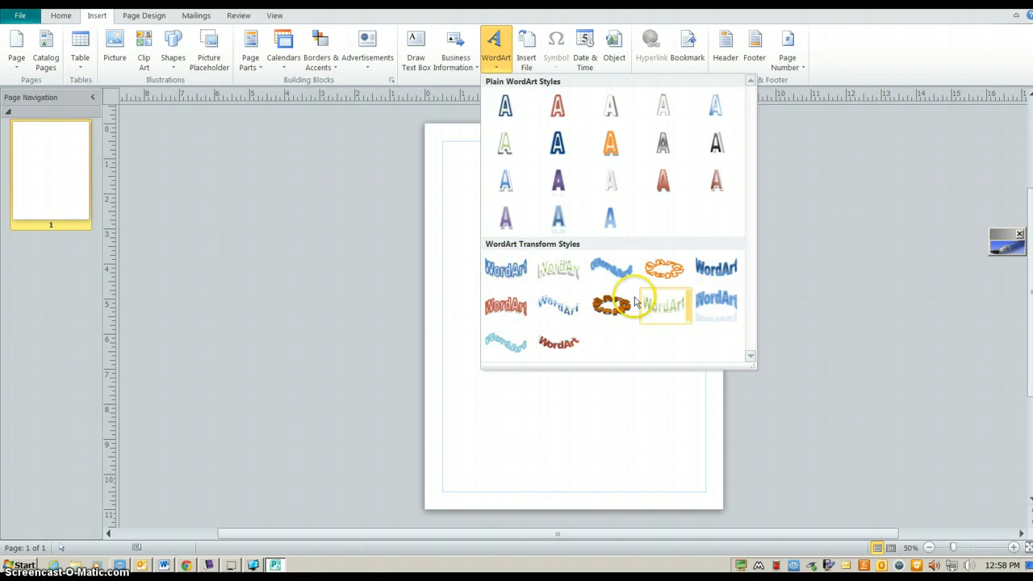
{"action": "left_click", "coordinate": [724, 278]}
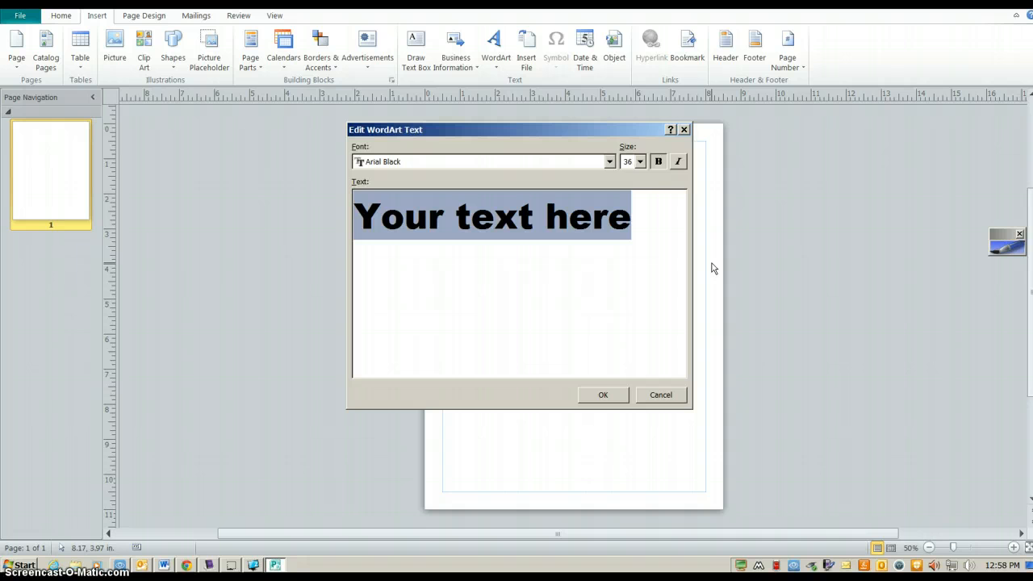
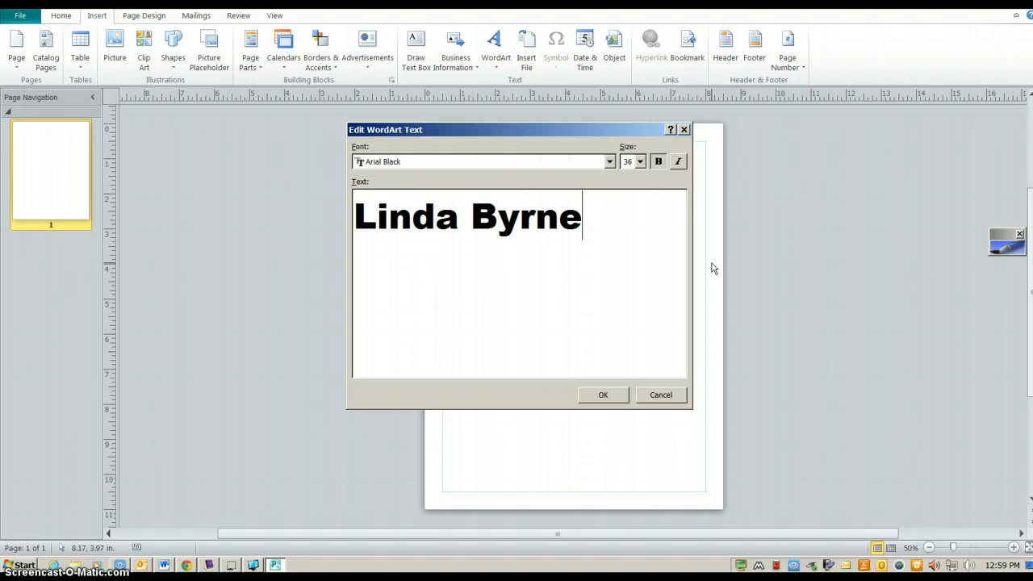
{"action": "left_click", "coordinate": [602, 397]}
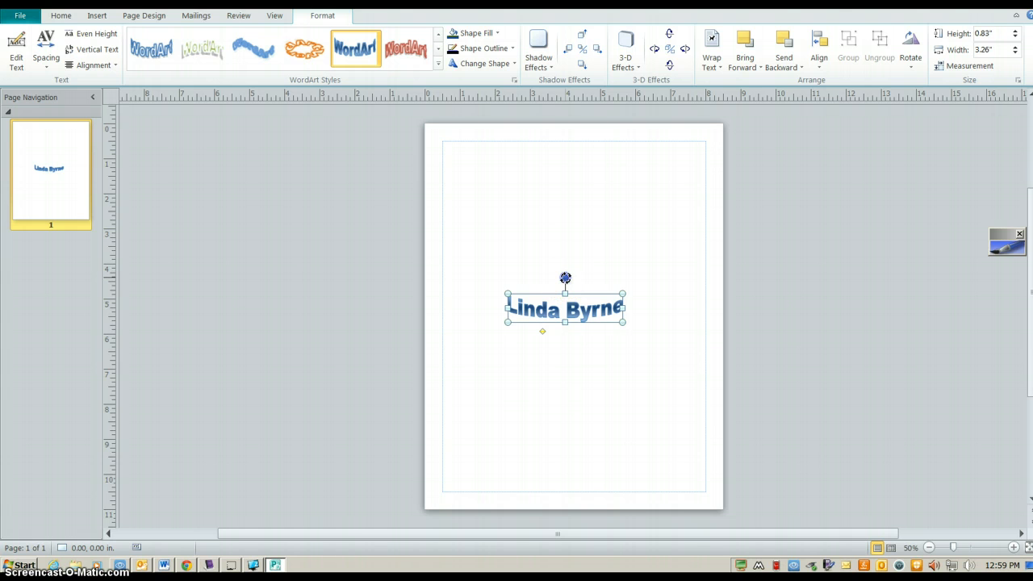
Rotate the name WordArt 90° to vertical and move it near the page bottom
{"action": "left_click_drag", "start_coordinate": [565, 277], "coordinate": [543, 412]}
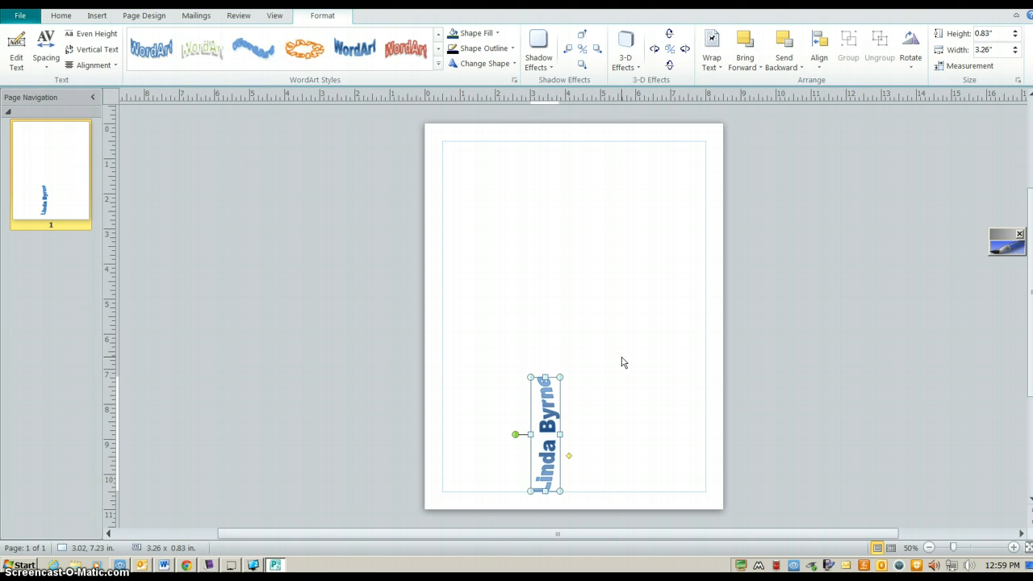
{"action": "left_click_drag", "start_coordinate": [557, 411], "coordinate": [542, 450]}
{"action": "left_click", "coordinate": [436, 49]}
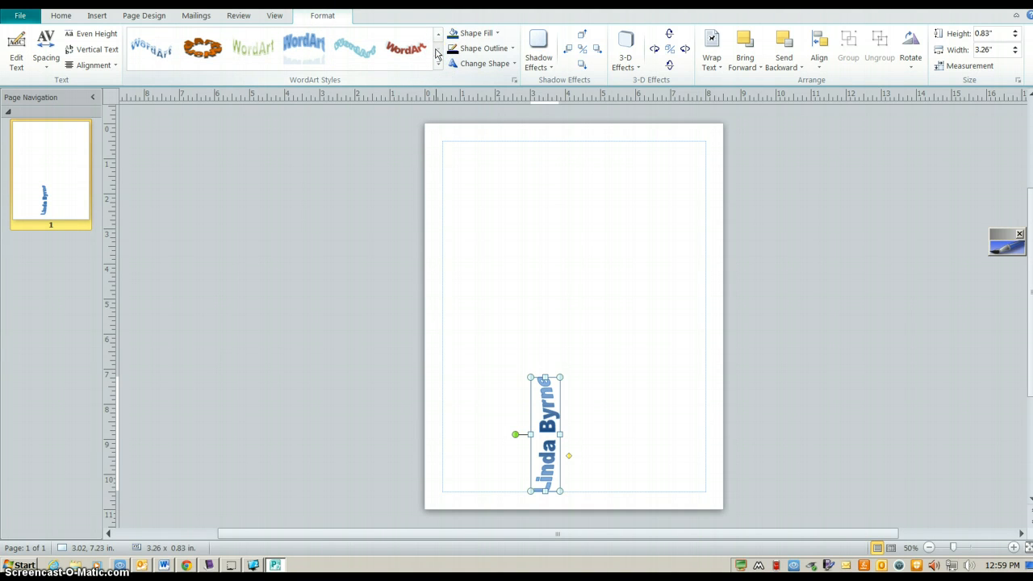
Give the vertical name WordArt a brown fill and a brown outline
{"action": "left_click", "coordinate": [491, 33]}
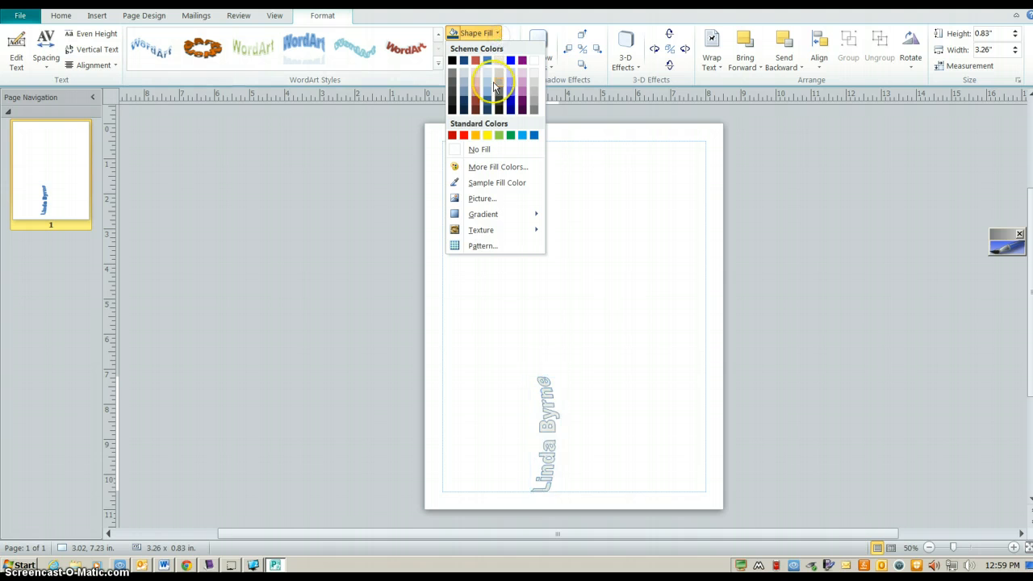
{"action": "left_click", "coordinate": [490, 168]}
{"action": "left_click", "coordinate": [419, 150]}
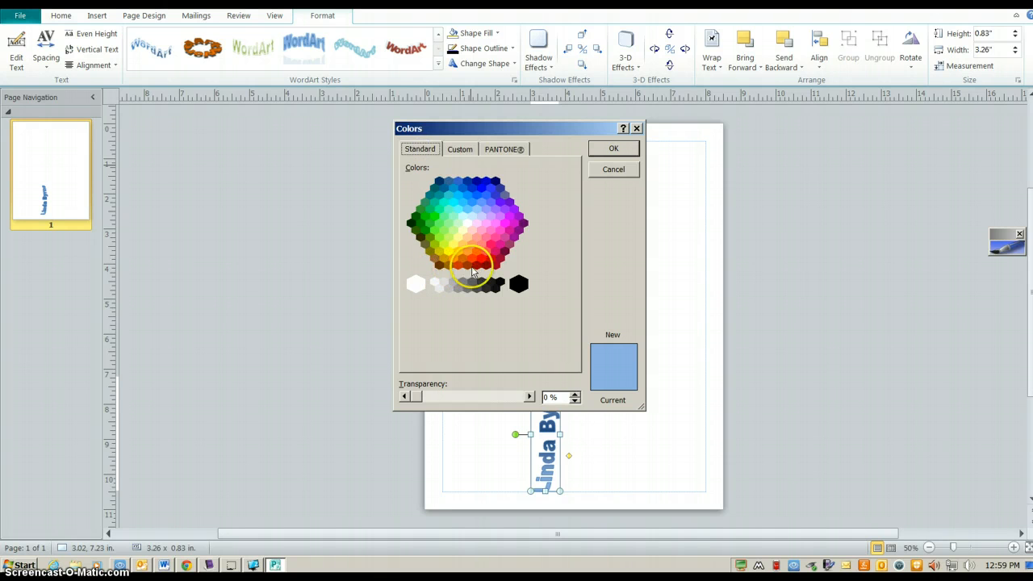
{"action": "left_click", "coordinate": [439, 266]}
{"action": "left_click", "coordinate": [625, 151]}
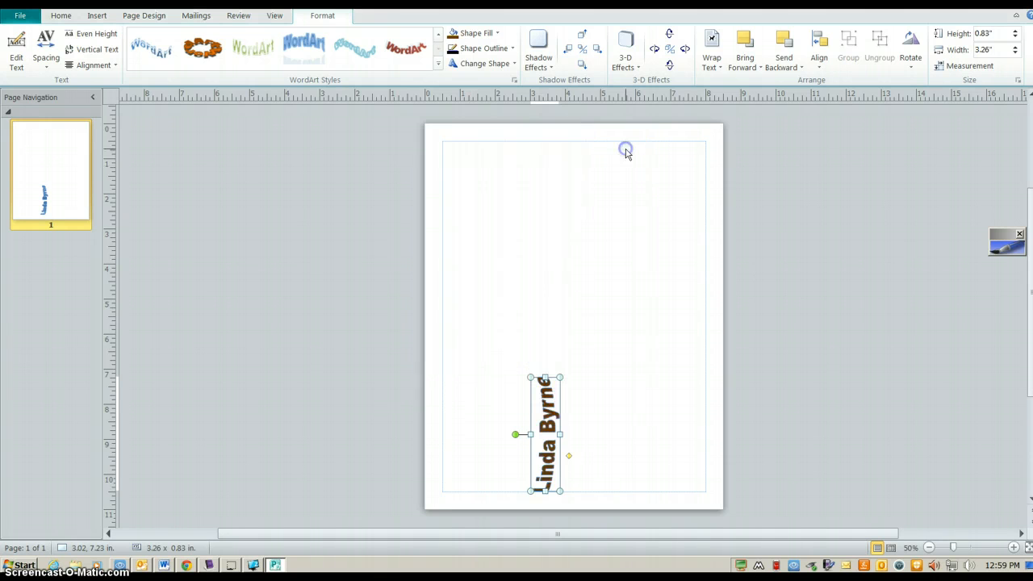
{"action": "left_click", "coordinate": [466, 57]}
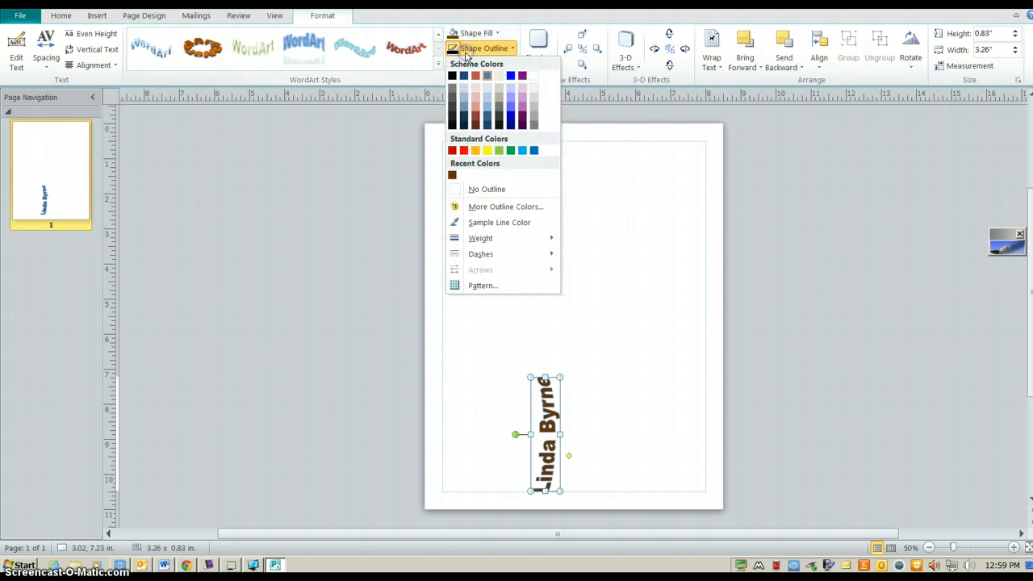
{"action": "left_click", "coordinate": [452, 173]}
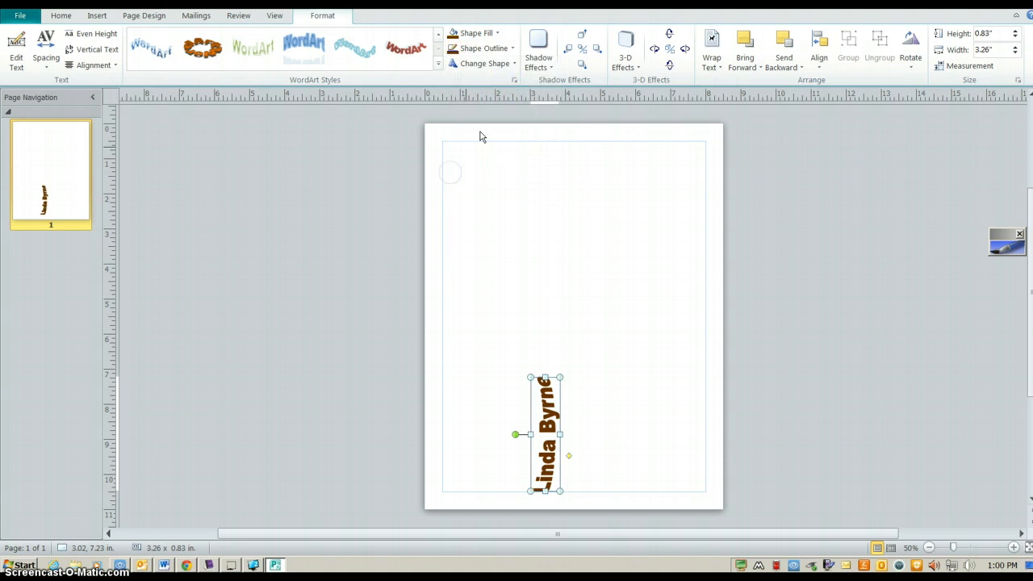
Apply a warp shape to the name, leaving shadow and 3-D effects unchanged
{"action": "left_click", "coordinate": [509, 68]}
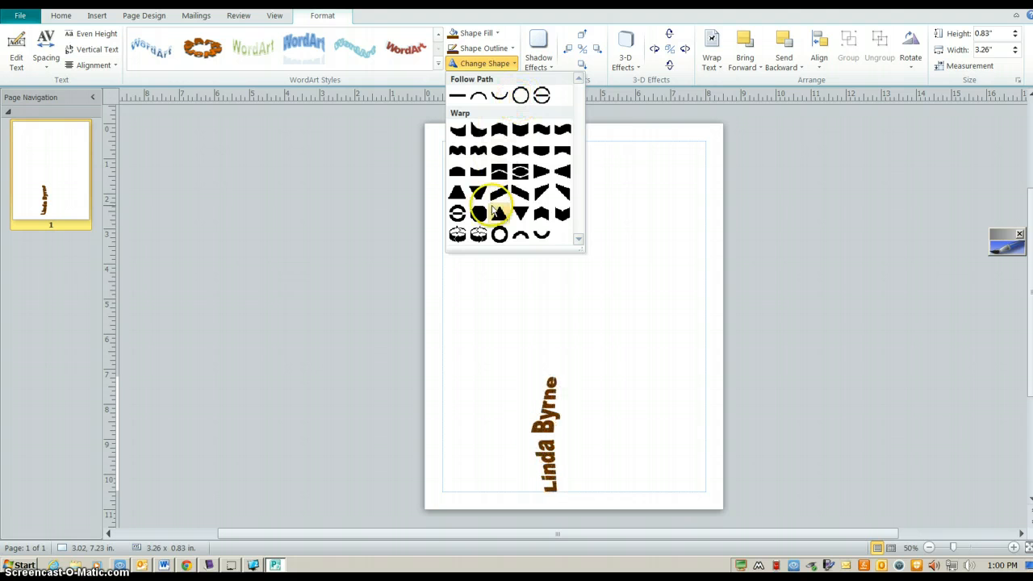
{"action": "left_click", "coordinate": [540, 178]}
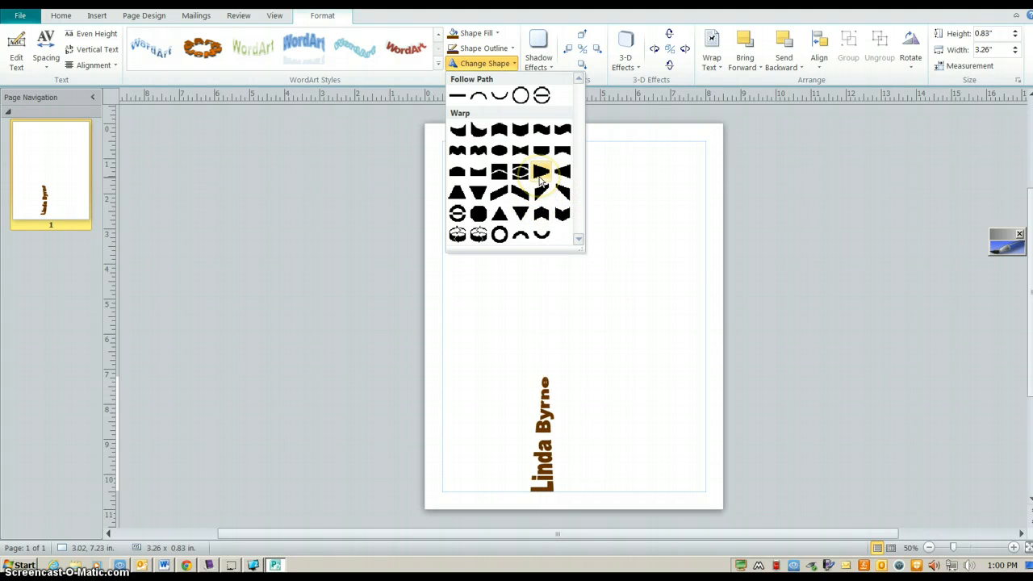
{"action": "left_click", "coordinate": [540, 179]}
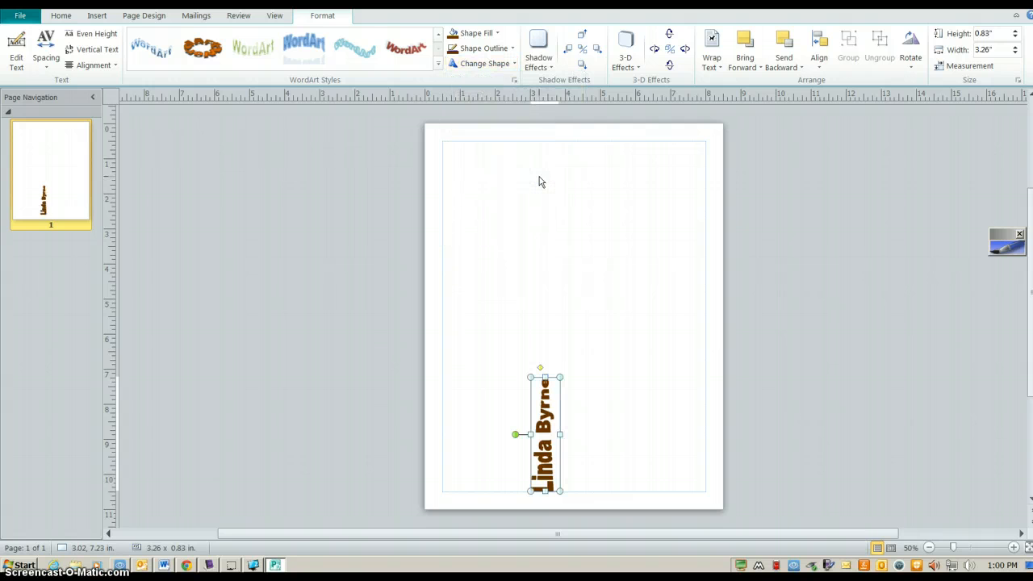
{"action": "left_click", "coordinate": [538, 65]}
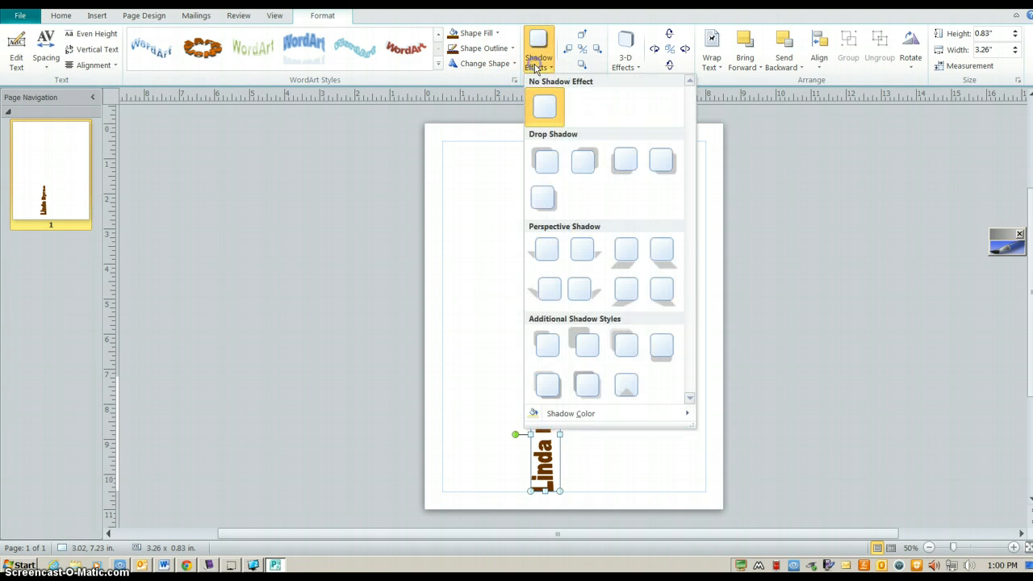
{"action": "left_click", "coordinate": [537, 68]}
{"action": "left_click", "coordinate": [624, 65]}
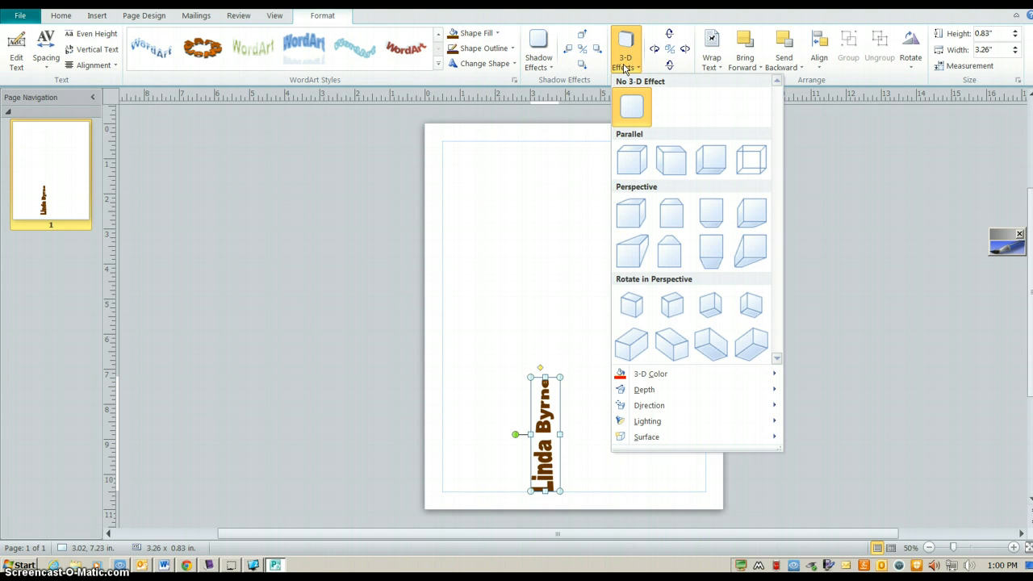
{"action": "left_click", "coordinate": [624, 67]}
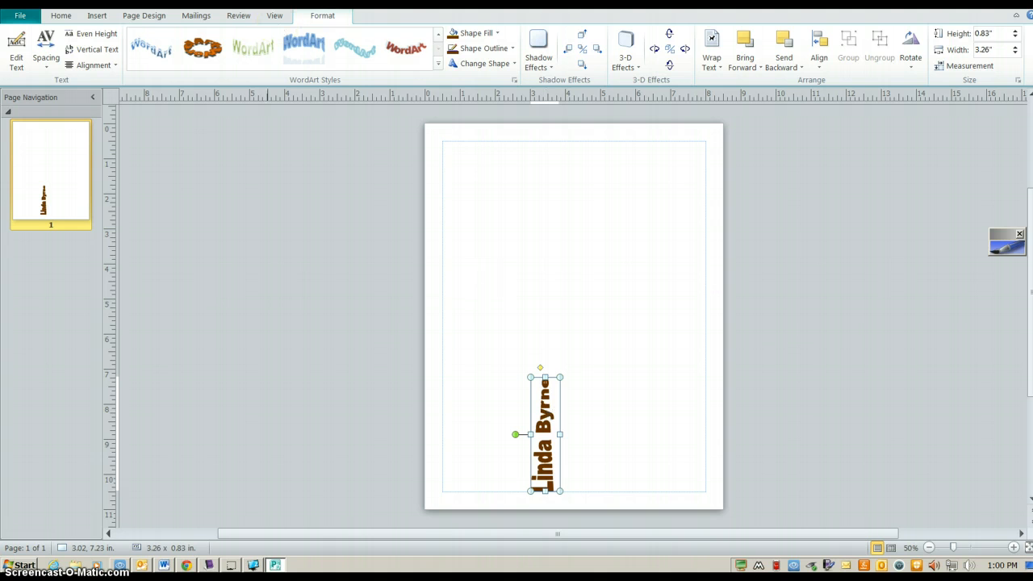
{"action": "left_click", "coordinate": [96, 15]}
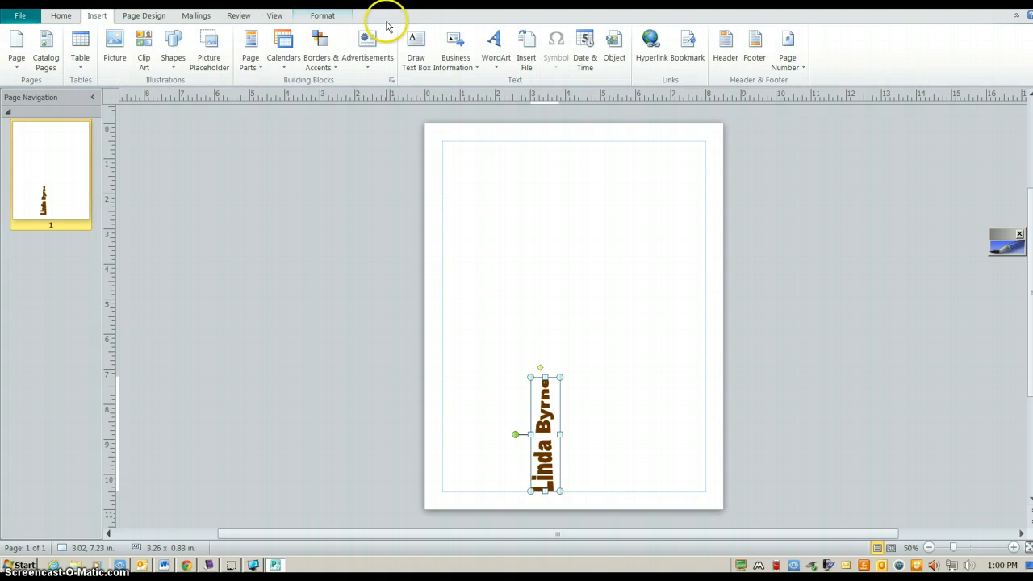
Insert a curved-style WordArt with a second person's name at mid-page
{"action": "left_click", "coordinate": [497, 55]}
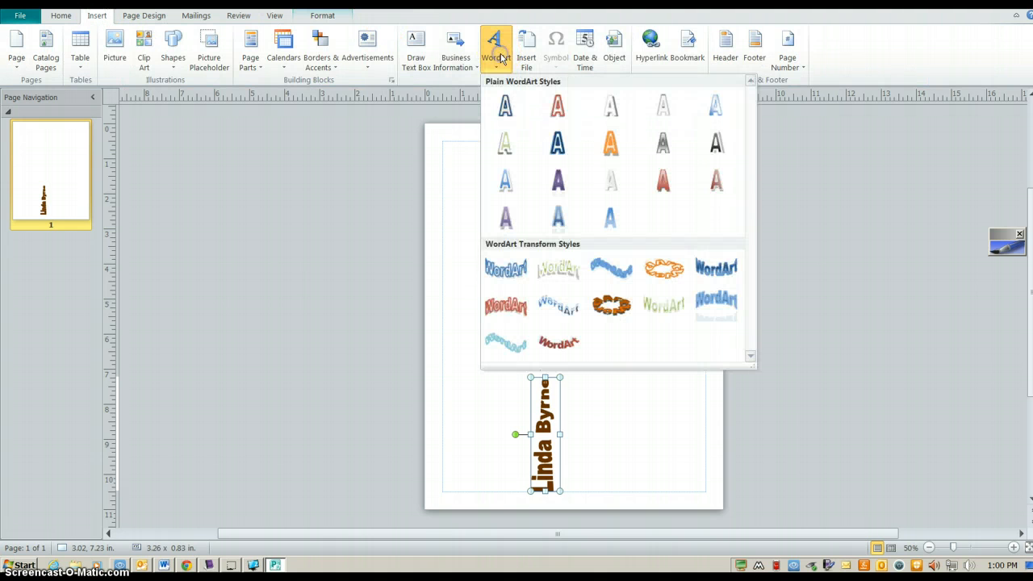
{"action": "left_click", "coordinate": [717, 268]}
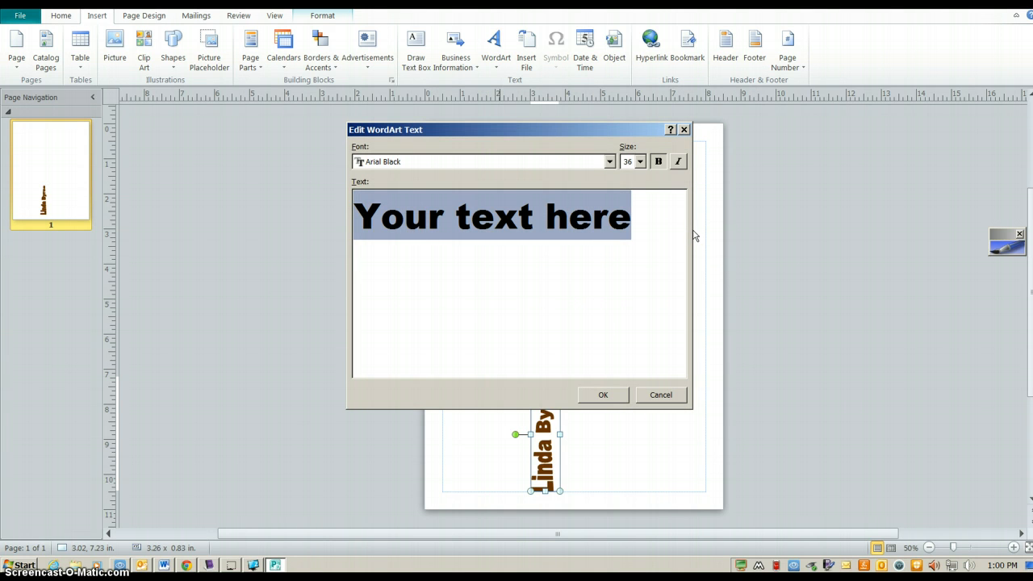
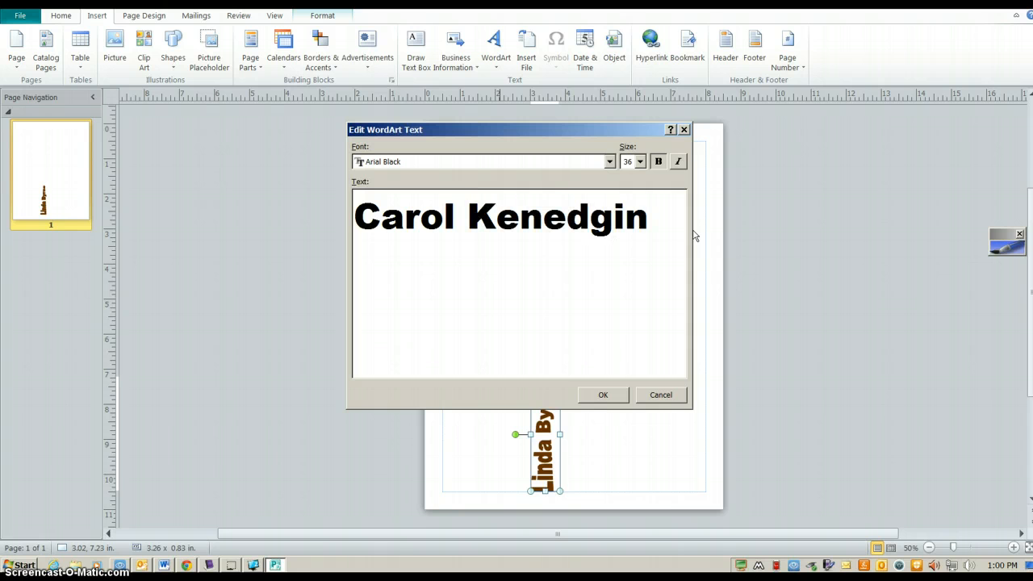
{"action": "left_click", "coordinate": [603, 394]}
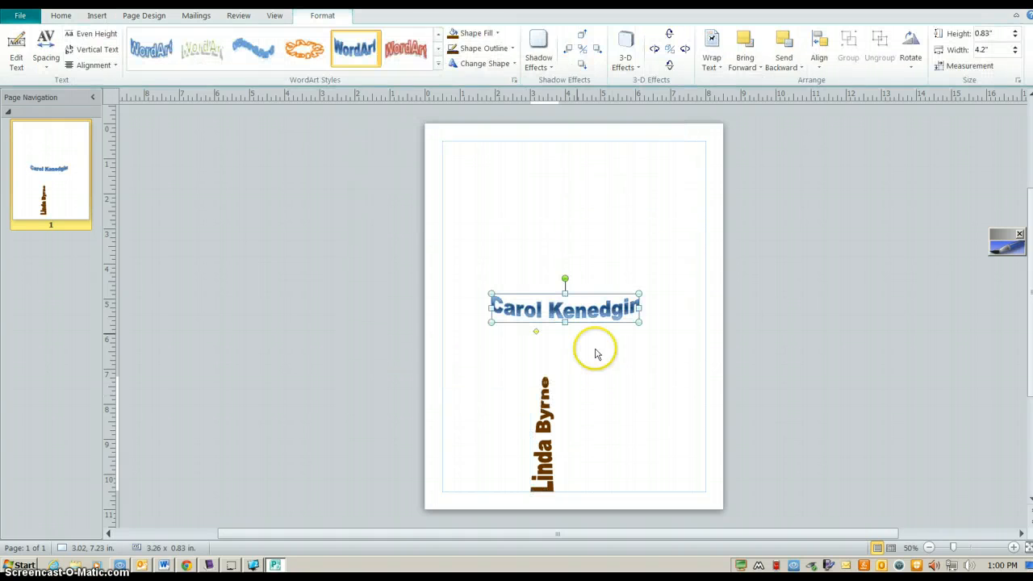
Give the second name a brown fill and brown outline
{"action": "left_click", "coordinate": [477, 35]}
{"action": "left_click", "coordinate": [453, 158]}
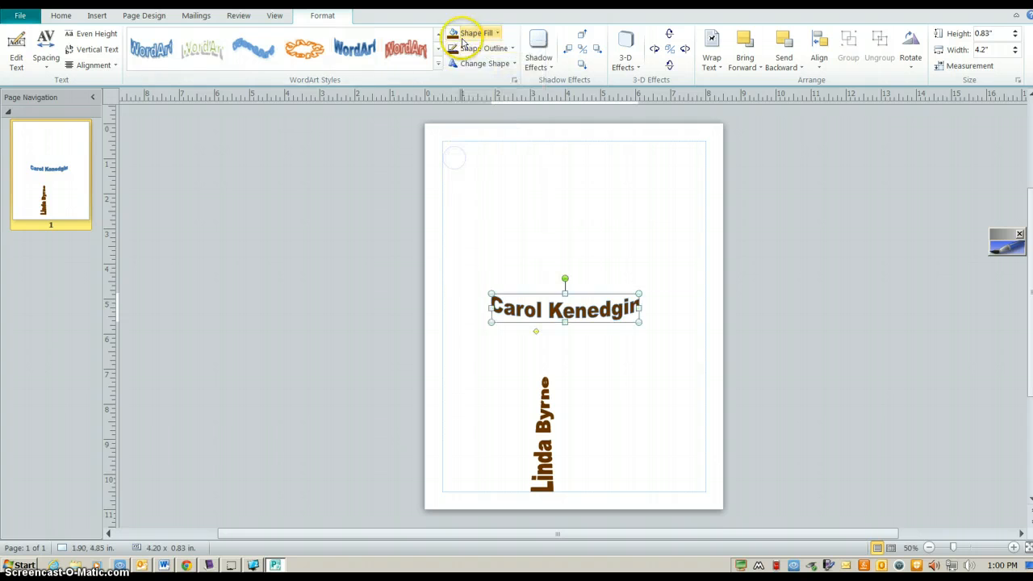
{"action": "left_click", "coordinate": [470, 47]}
{"action": "left_click", "coordinate": [453, 175]}
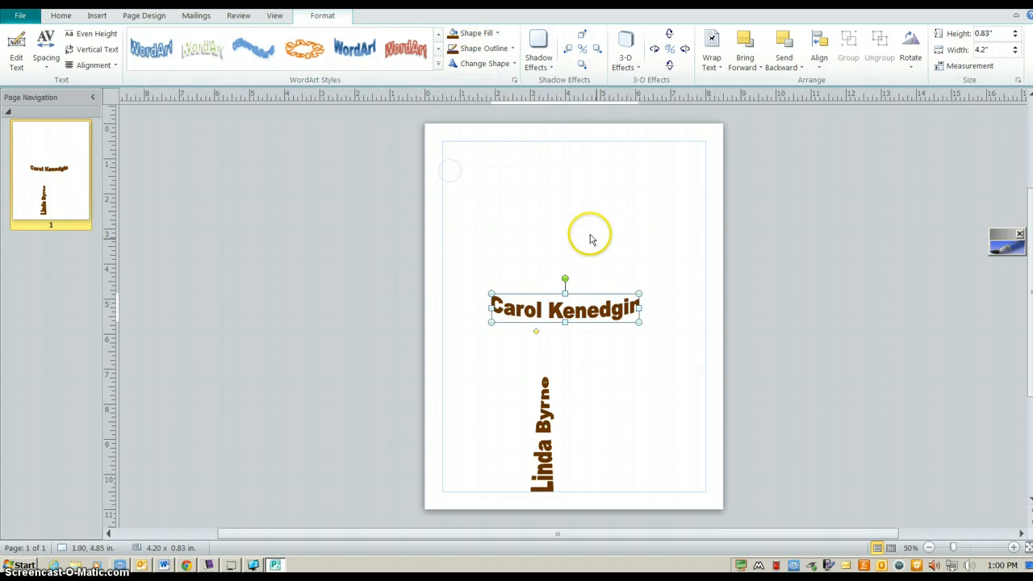
{"action": "left_click", "coordinate": [483, 63]}
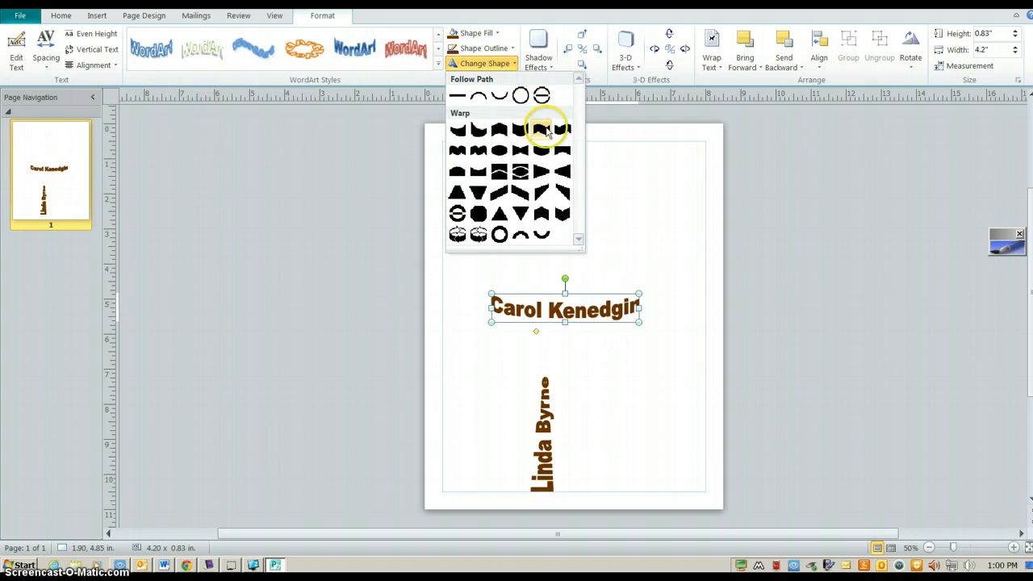
Warp the second name, rotate it vertical, and move it down beside the first
{"action": "left_click", "coordinate": [557, 171]}
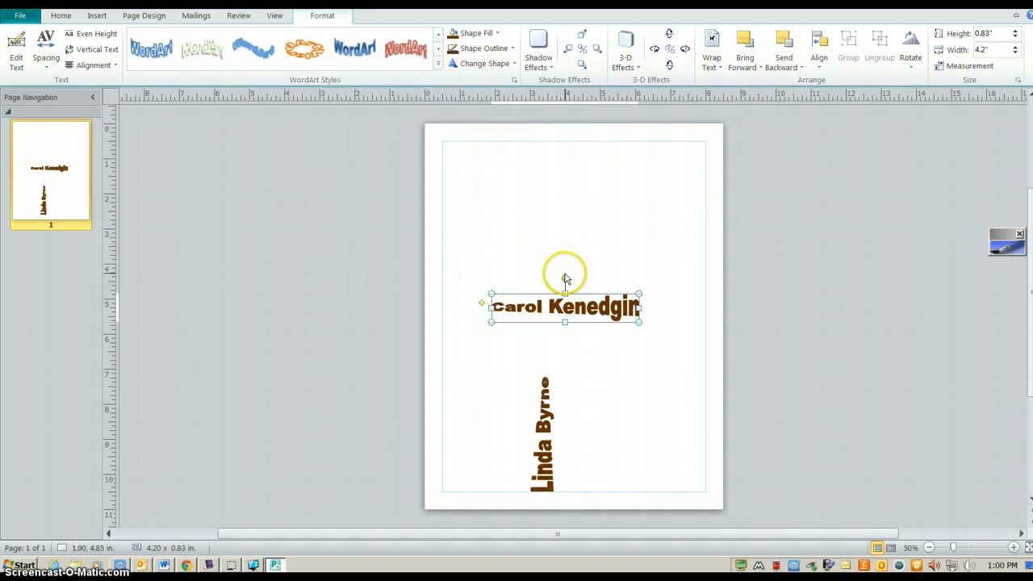
{"action": "left_click_drag", "start_coordinate": [565, 278], "coordinate": [611, 386]}
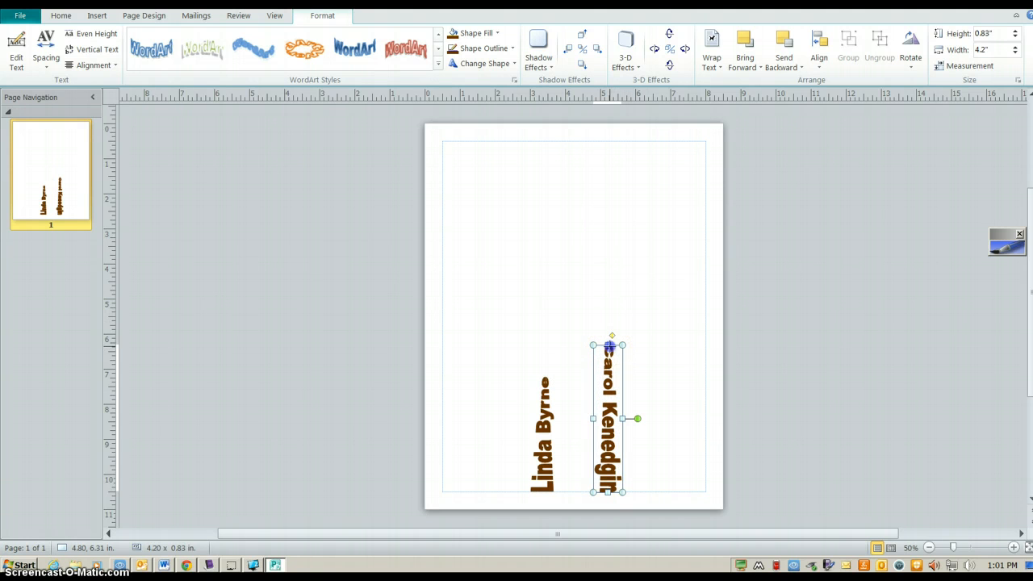
{"action": "left_click_drag", "start_coordinate": [609, 346], "coordinate": [606, 370]}
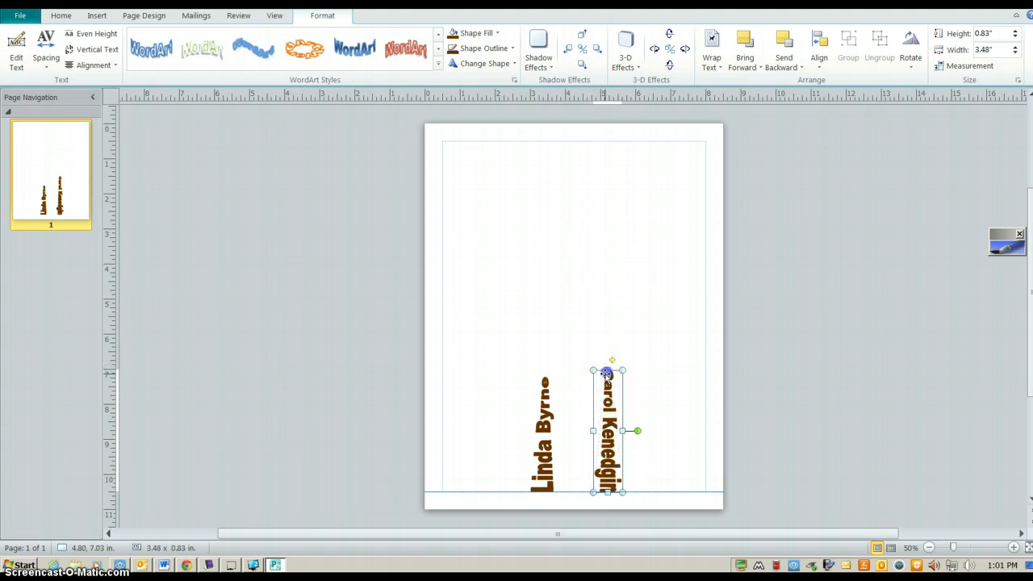
Adjust both vertical names' sizes, widening the first name's letters
{"action": "left_click", "coordinate": [593, 430]}
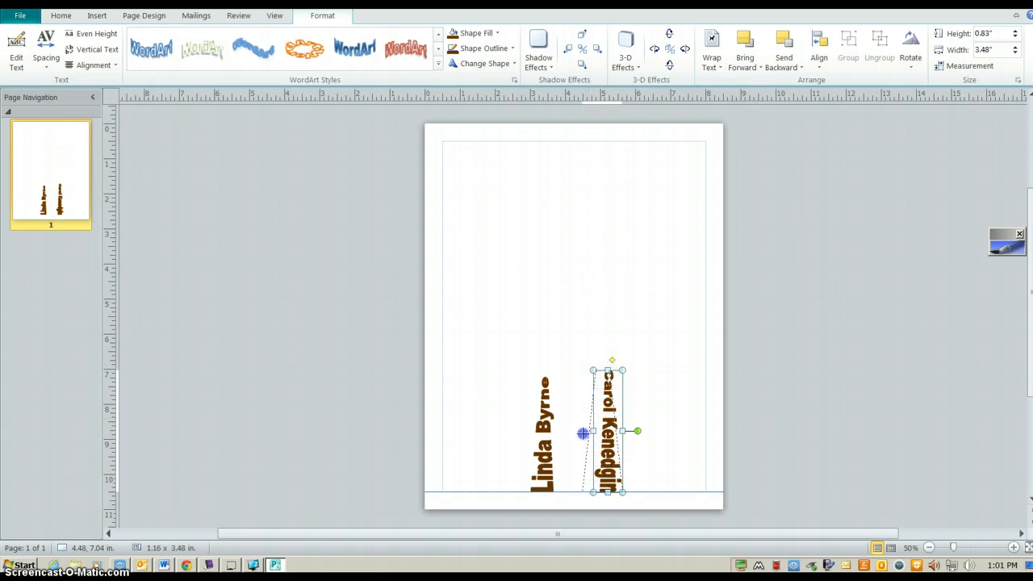
{"action": "left_click", "coordinate": [534, 438]}
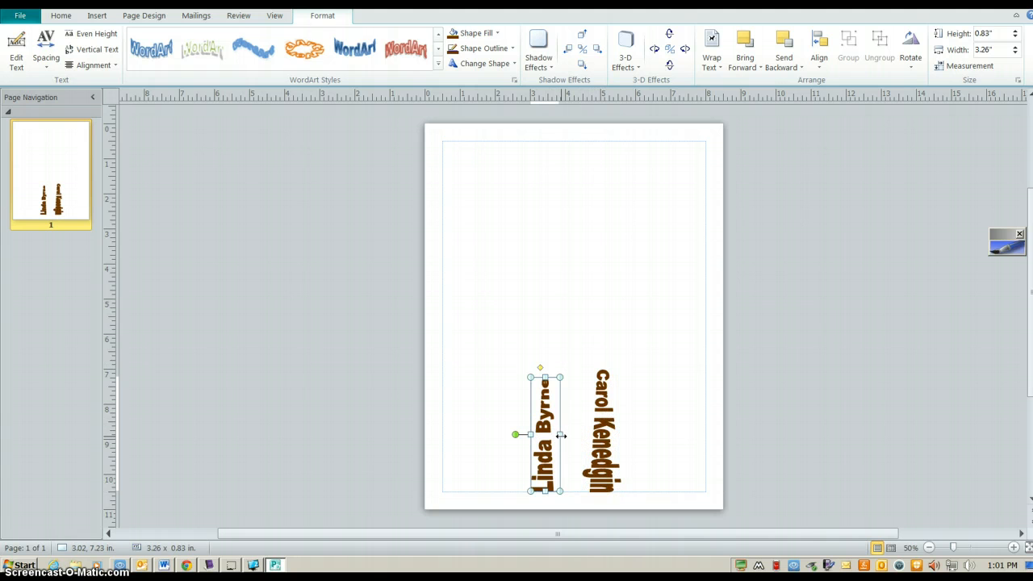
{"action": "left_click_drag", "start_coordinate": [560, 435], "coordinate": [581, 435]}
{"action": "left_click", "coordinate": [659, 430]}
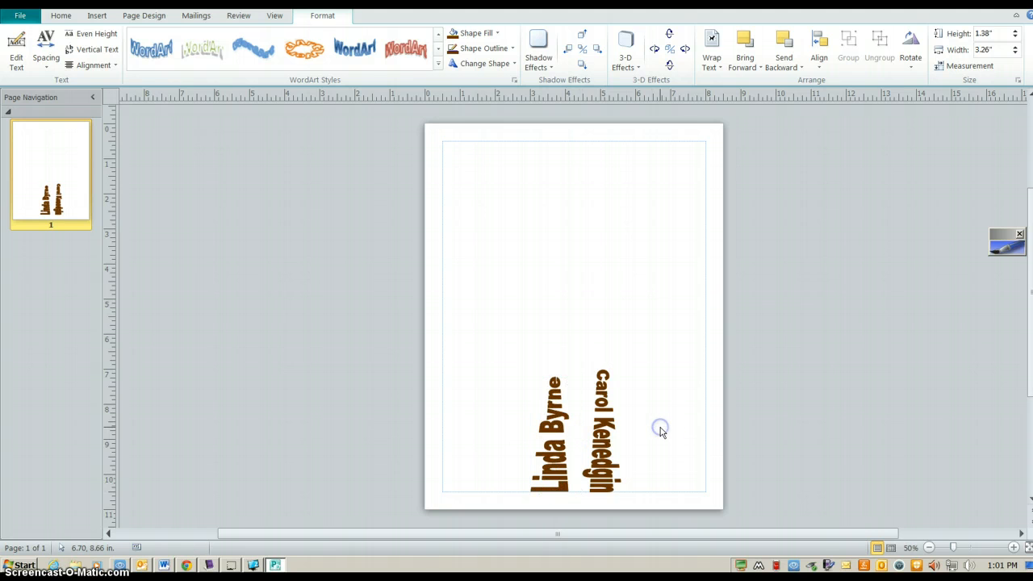
{"action": "left_click", "coordinate": [607, 380]}
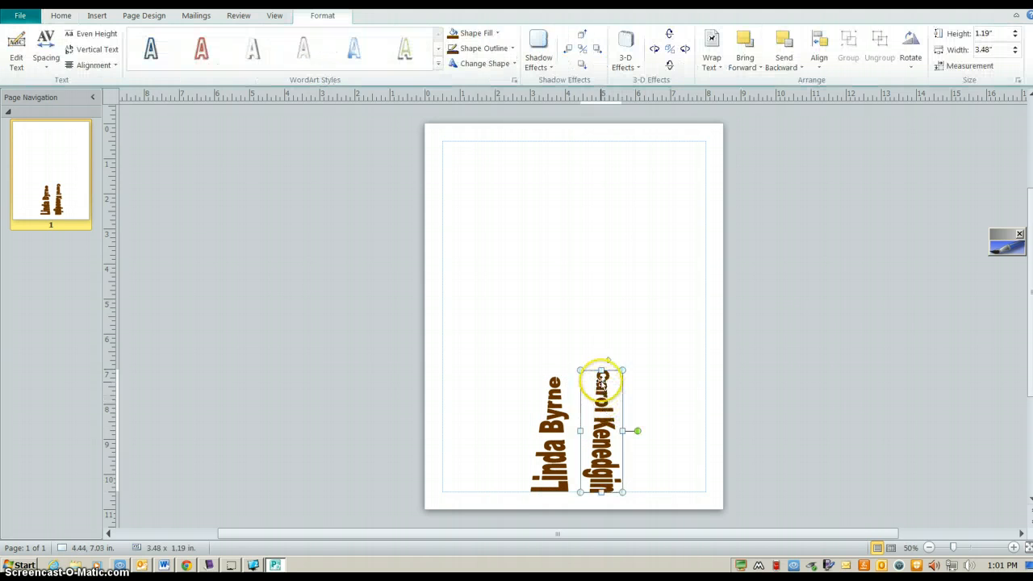
{"action": "left_click", "coordinate": [649, 343]}
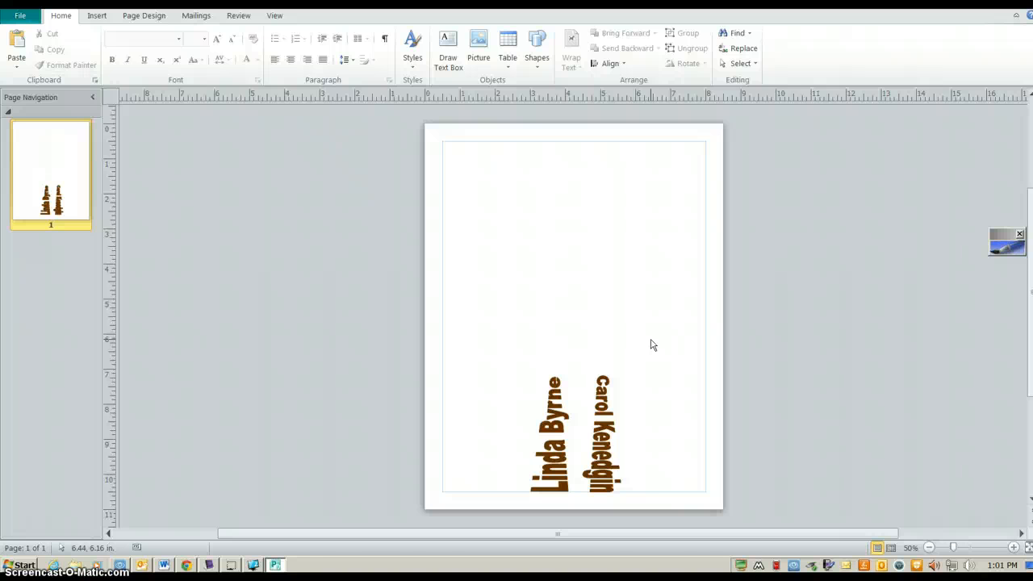
Draw an empty text box left of the page centre, above the vertical names
{"action": "left_click", "coordinate": [96, 17]}
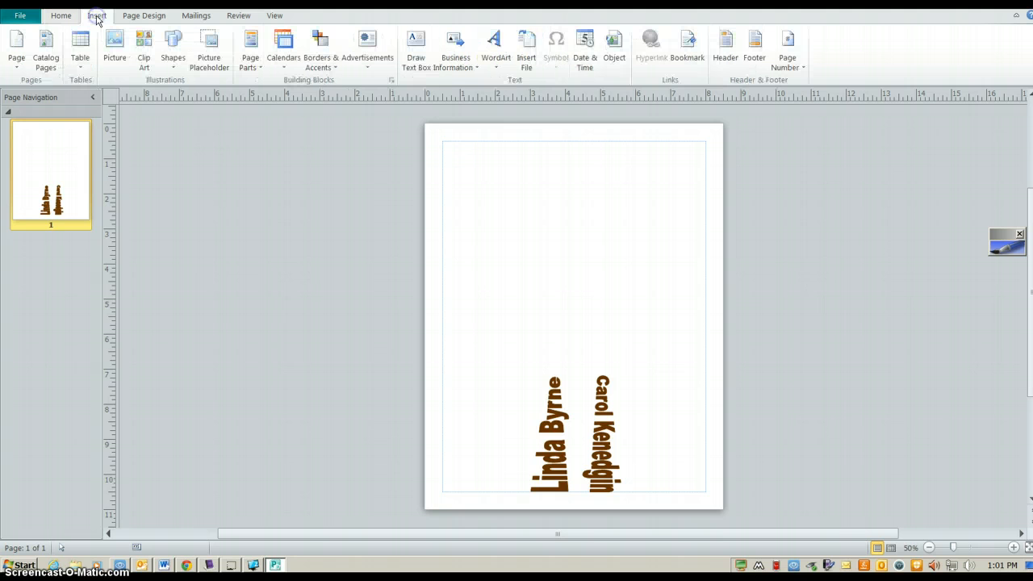
{"action": "left_click", "coordinate": [422, 63]}
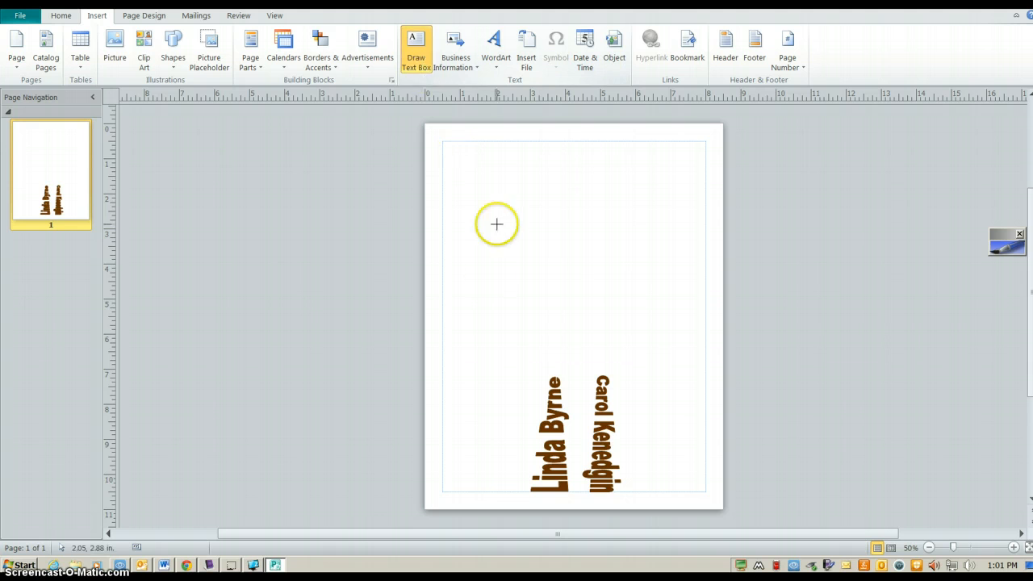
{"action": "left_click", "coordinate": [416, 46]}
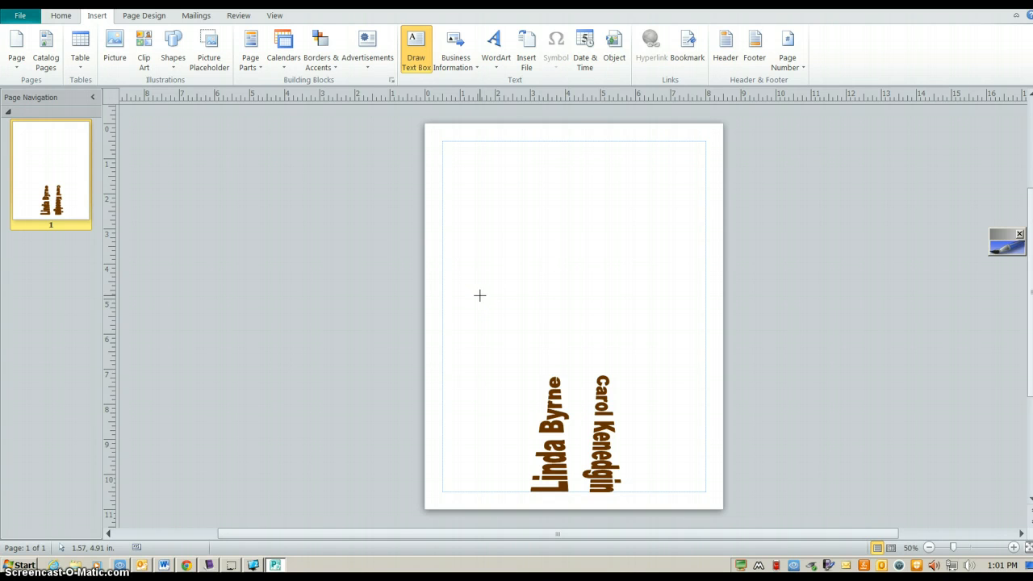
{"action": "left_click_drag", "start_coordinate": [462, 292], "coordinate": [606, 324]}
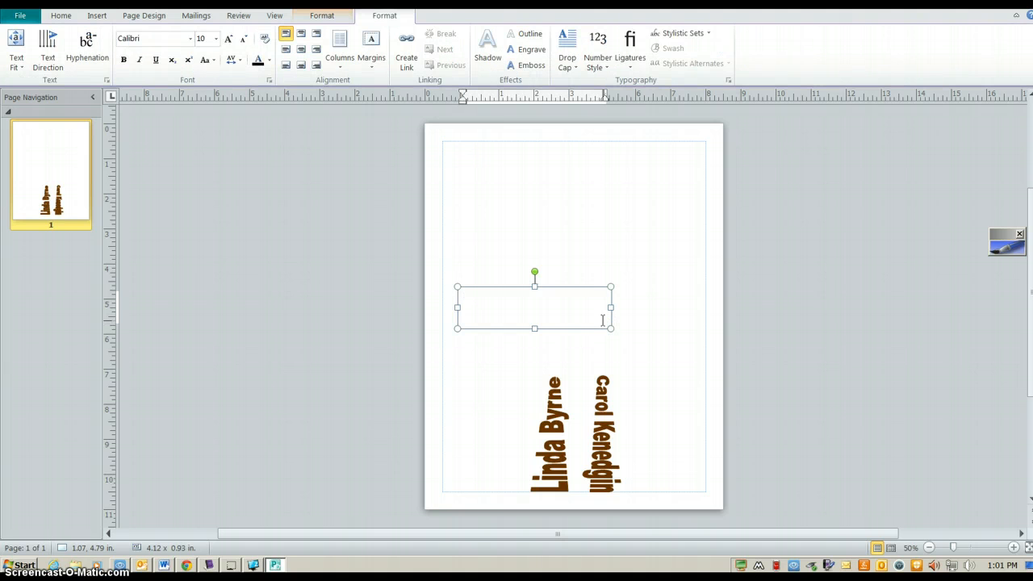
Set the text box font to Blackoak Std, 20 pt, in the recent brown colour
{"action": "left_click", "coordinate": [190, 40]}
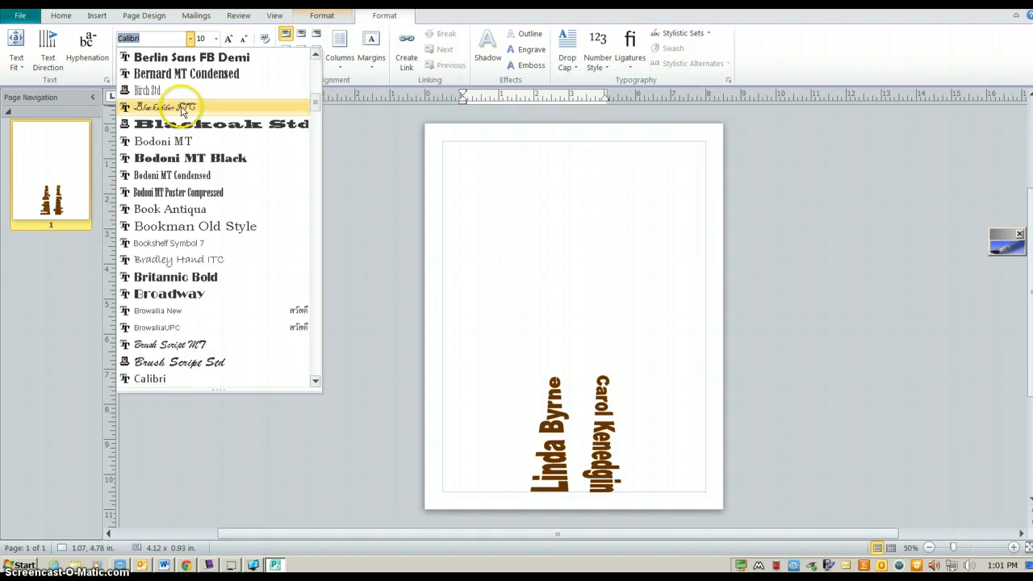
{"action": "left_click", "coordinate": [183, 124]}
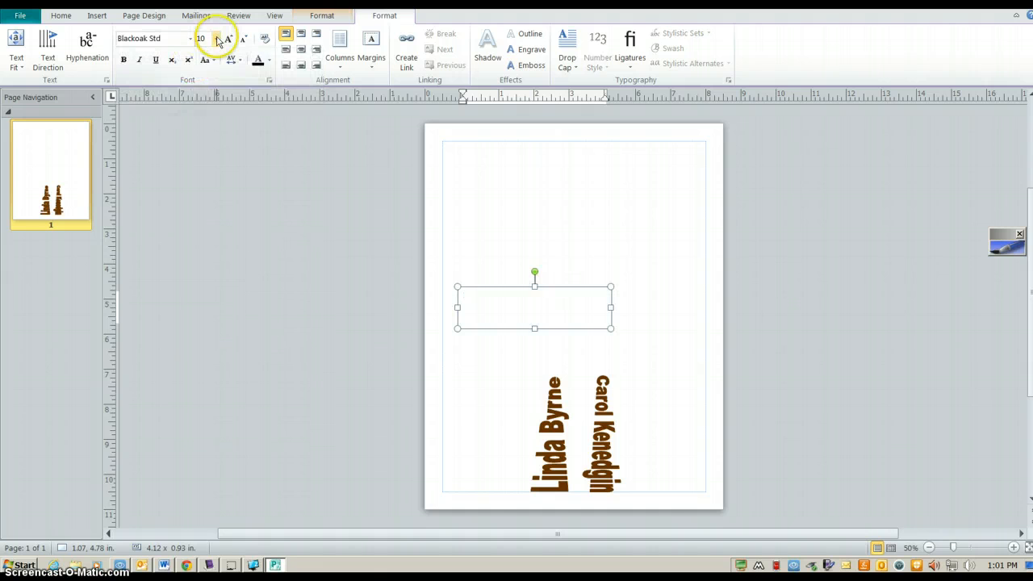
{"action": "left_click", "coordinate": [215, 39]}
{"action": "left_click", "coordinate": [202, 202]}
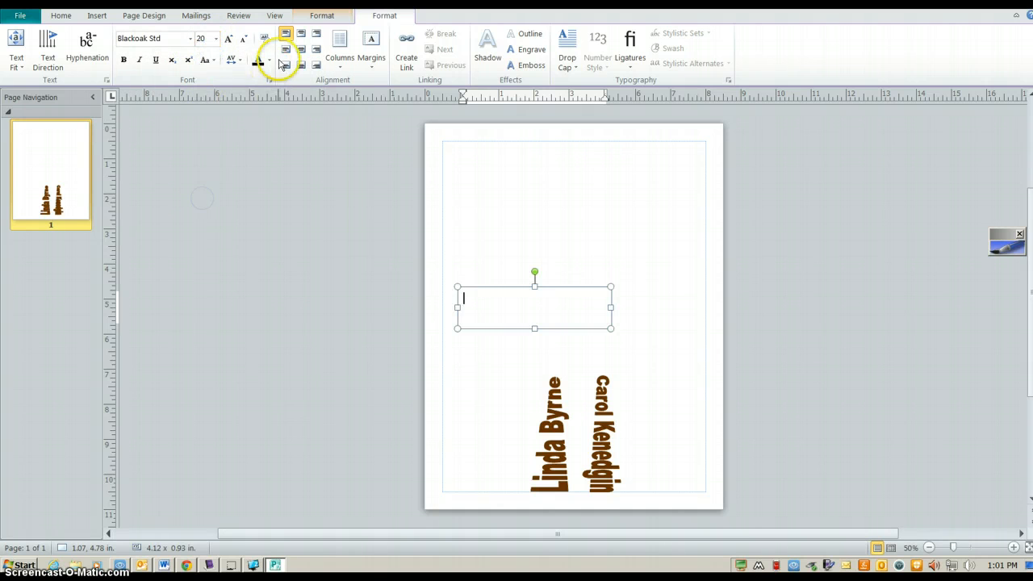
{"action": "left_click", "coordinate": [270, 62]}
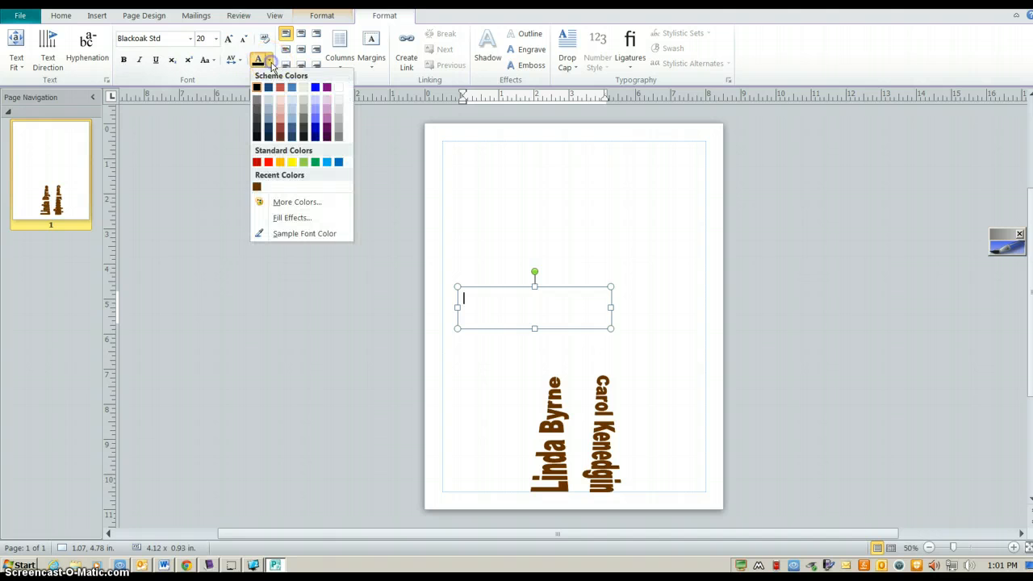
{"action": "left_click", "coordinate": [258, 187]}
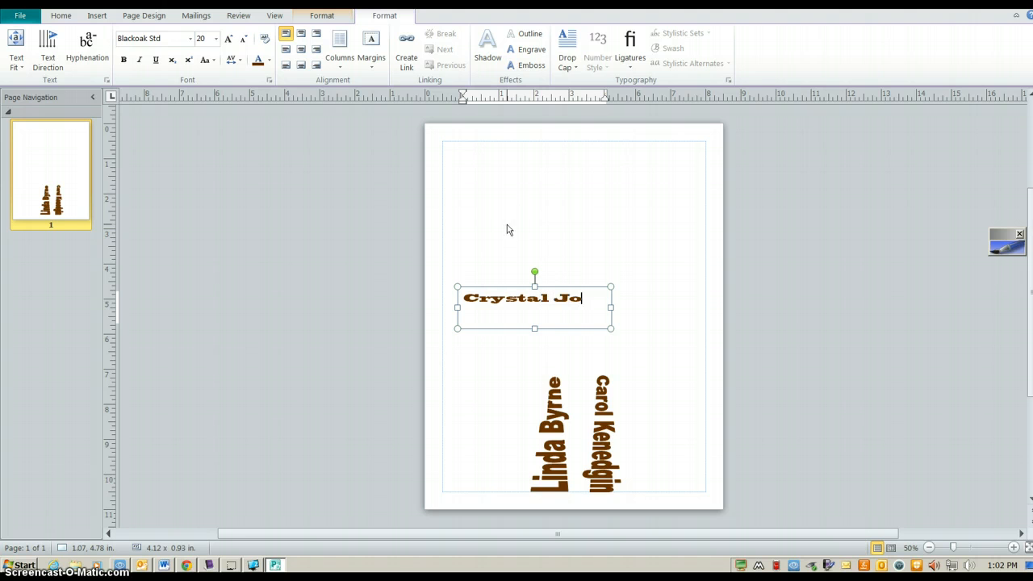
Finish typing the third name and resize its text box so the name fits
{"action": "type", "text": "Johnson"}
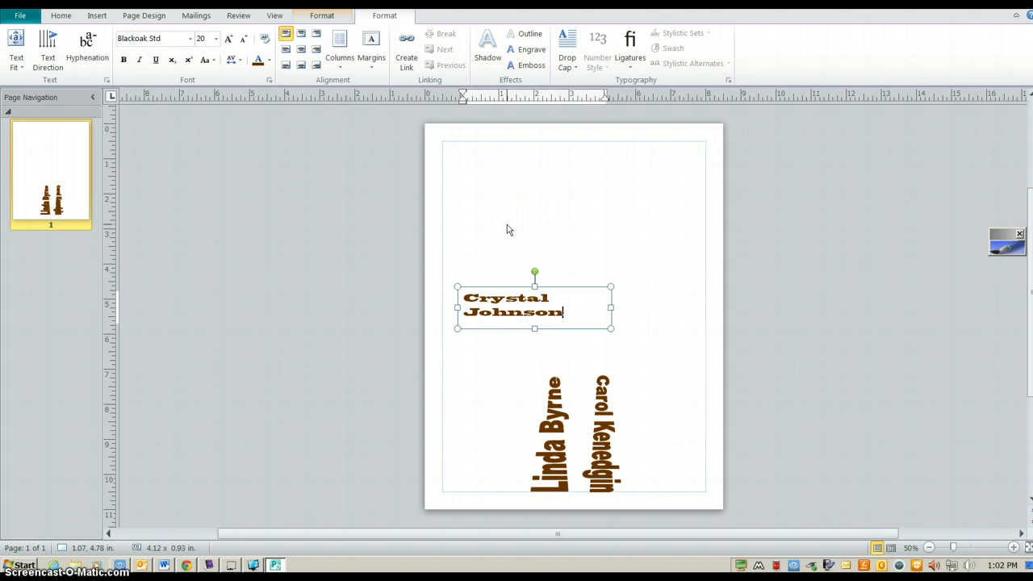
{"action": "left_click_drag", "start_coordinate": [611, 308], "coordinate": [683, 299]}
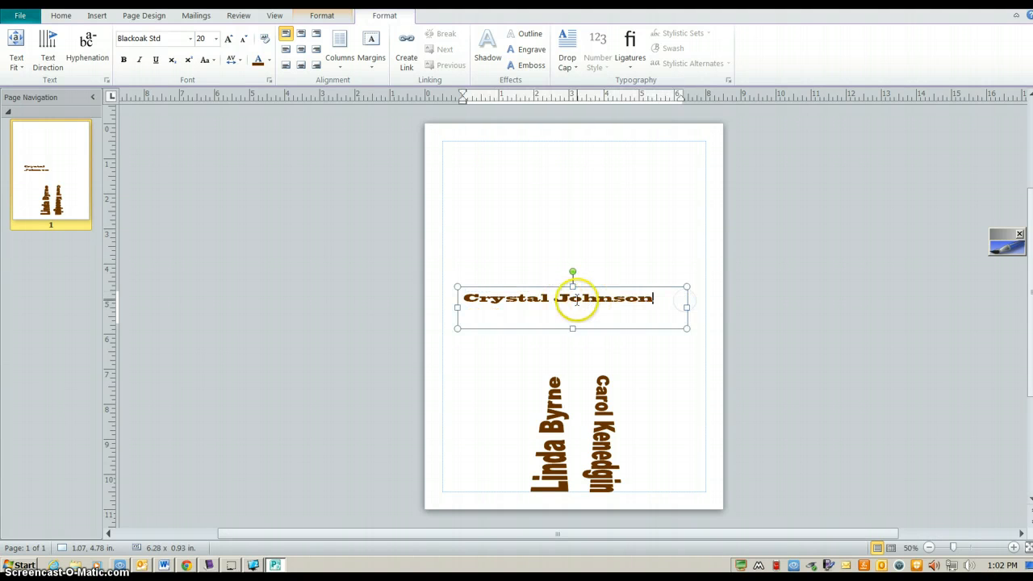
{"action": "left_click", "coordinate": [673, 311]}
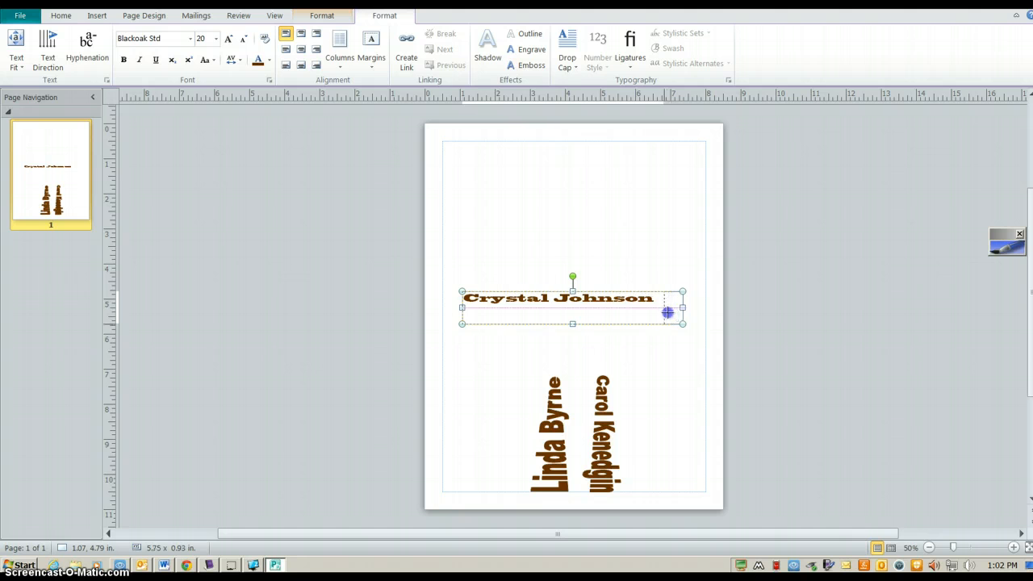
{"action": "left_click_drag", "start_coordinate": [667, 311], "coordinate": [664, 312]}
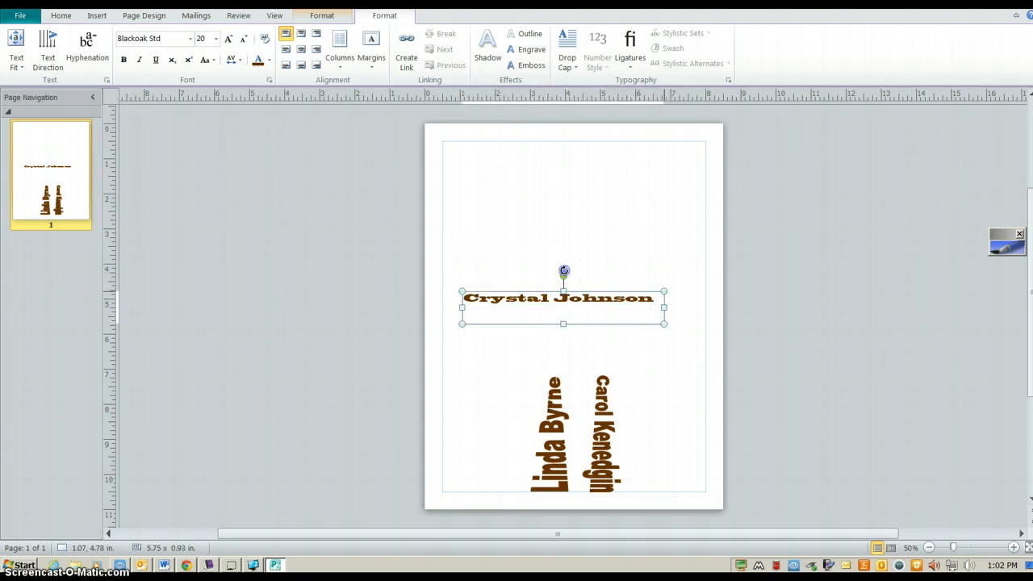
Tilt the name diagonally down to the right and narrow the box so it wraps onto two lines
{"action": "left_click", "coordinate": [564, 271]}
{"action": "mouse_move", "coordinate": [564, 272]}
{"action": "left_mouse_down"}
{"action": "mouse_move", "coordinate": [592, 274]}
{"action": "mouse_move", "coordinate": [581, 276]}
{"action": "left_mouse_up"}
{"action": "left_click", "coordinate": [499, 280]}
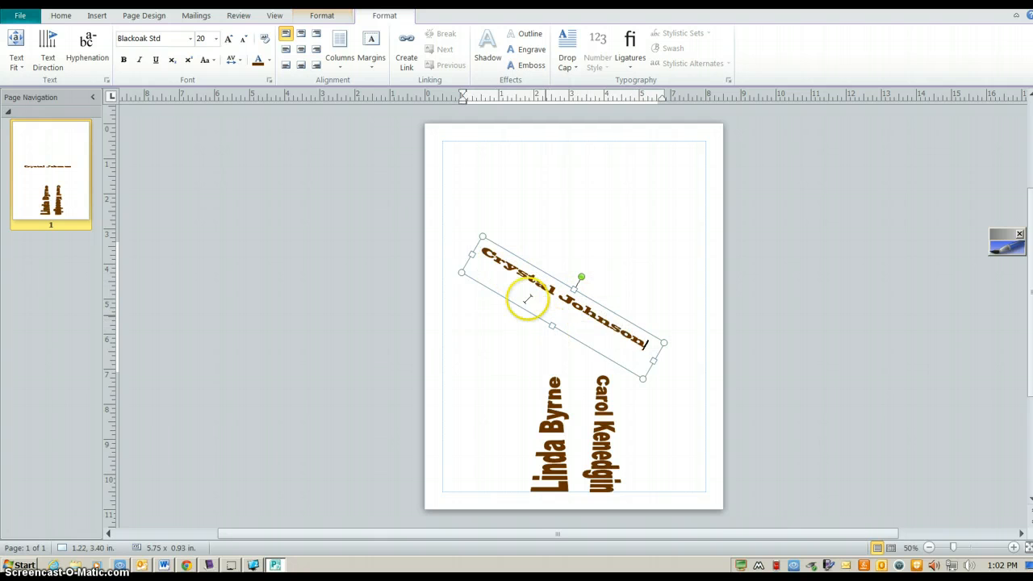
{"action": "left_click_drag", "start_coordinate": [472, 255], "coordinate": [501, 323]}
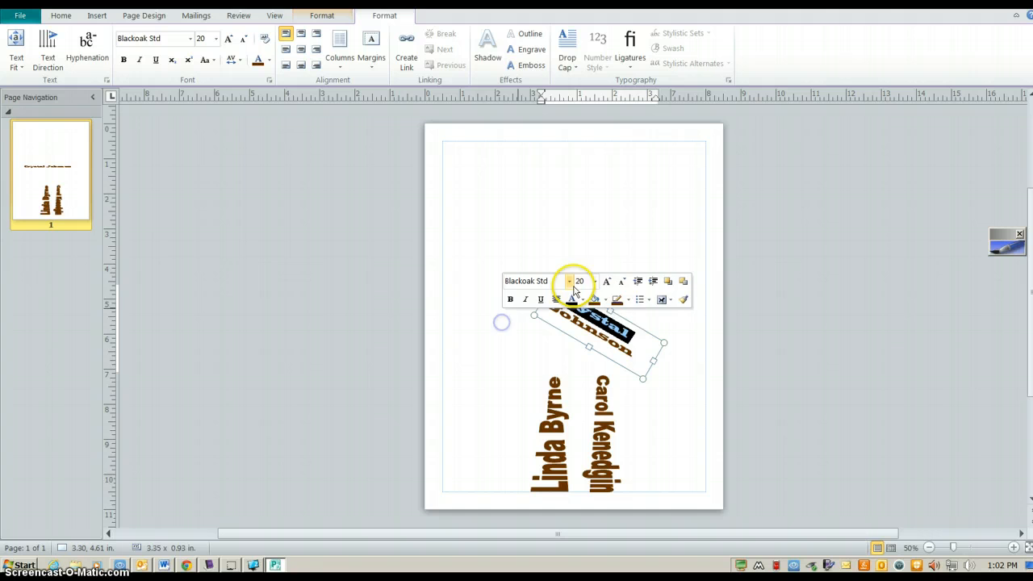
Move the diagonal name down-left so its end touches the first vertical name
{"action": "left_click", "coordinate": [650, 335]}
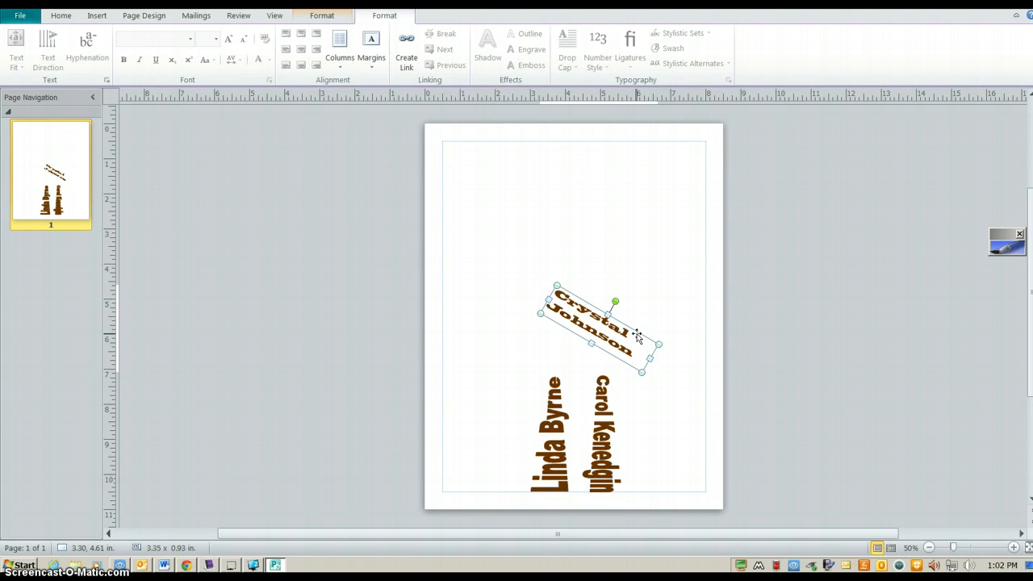
{"action": "left_click", "coordinate": [639, 334]}
{"action": "left_click", "coordinate": [657, 311]}
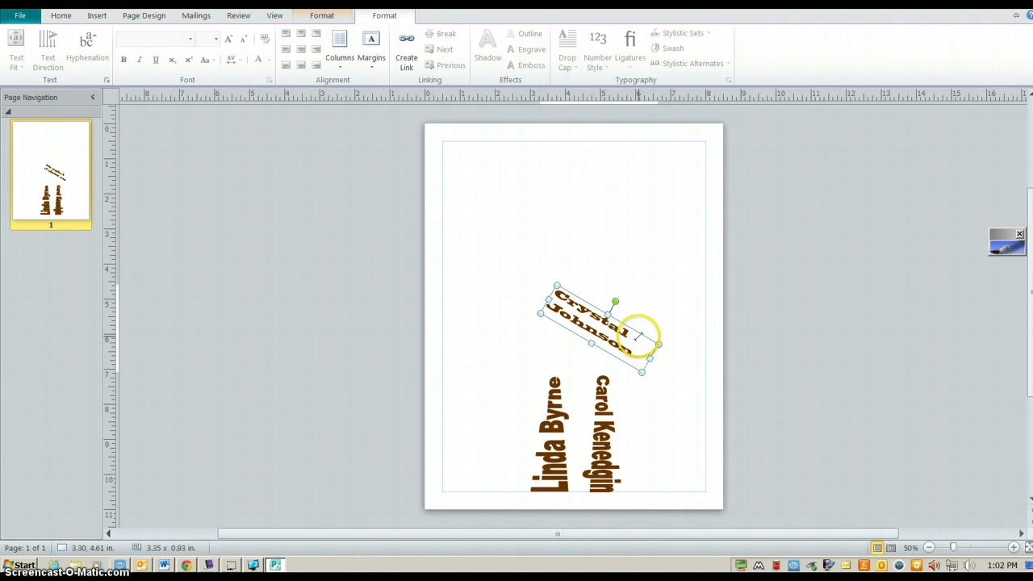
{"action": "left_click_drag", "start_coordinate": [621, 321], "coordinate": [554, 355]}
{"action": "left_click", "coordinate": [707, 340]}
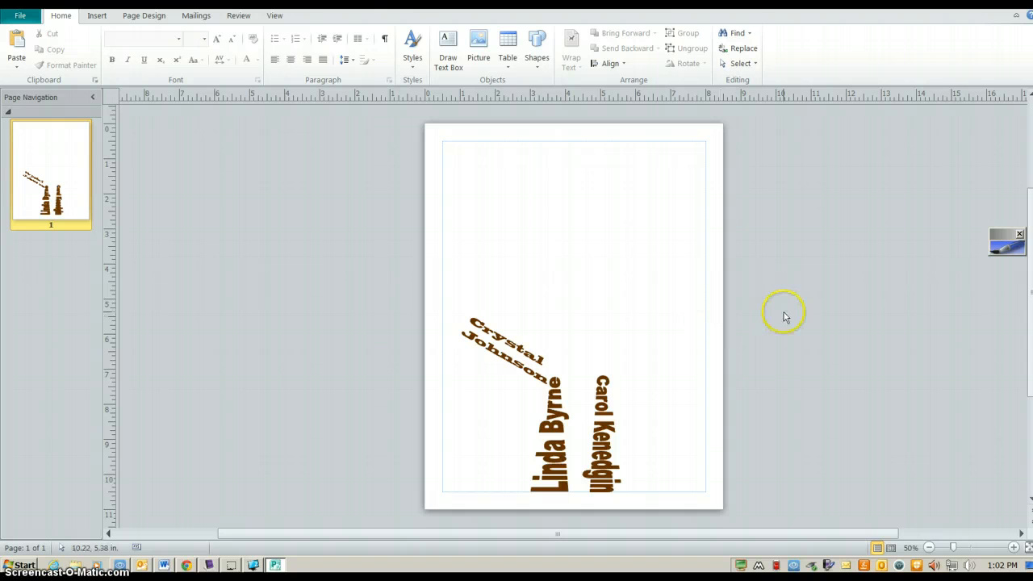
Nudge the diagonal name against the first vertical name, select the second WordArt, and show the Insert commands
{"action": "left_click", "coordinate": [500, 331]}
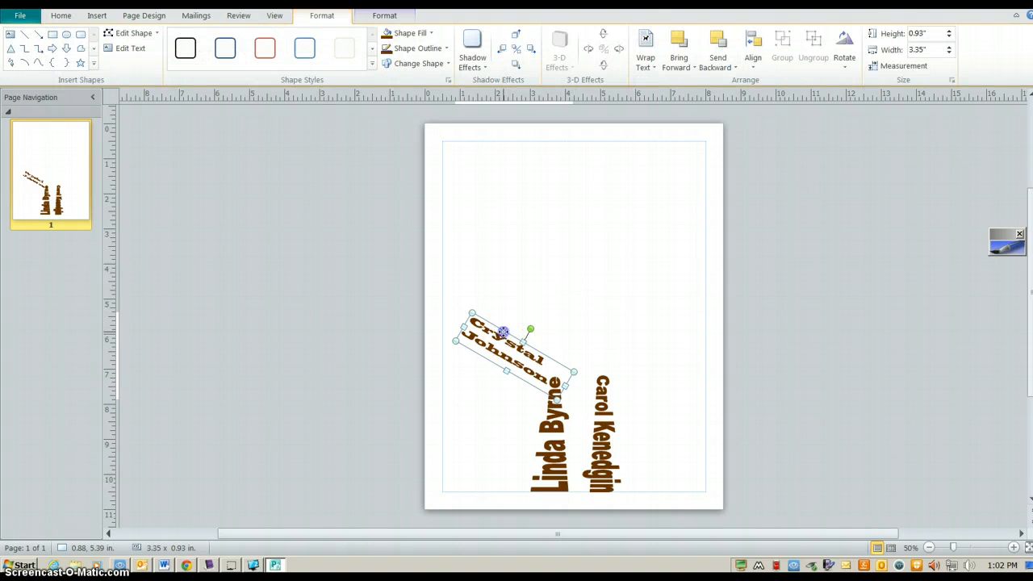
{"action": "mouse_move", "coordinate": [503, 331]}
{"action": "left_mouse_down"}
{"action": "mouse_move", "coordinate": [580, 265]}
{"action": "mouse_move", "coordinate": [508, 333]}
{"action": "left_mouse_up"}
{"action": "left_click", "coordinate": [494, 328]}
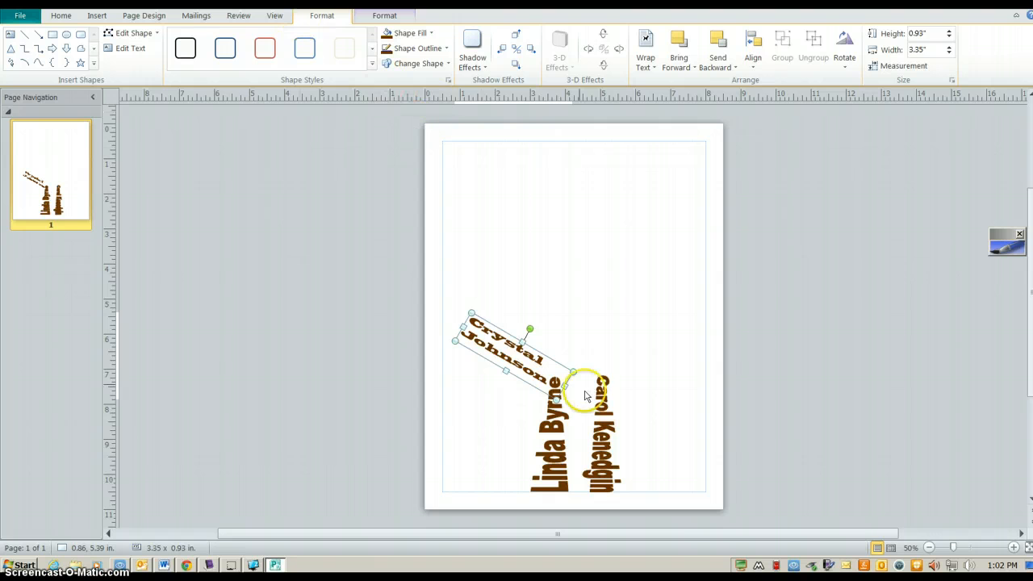
{"action": "left_click", "coordinate": [610, 405]}
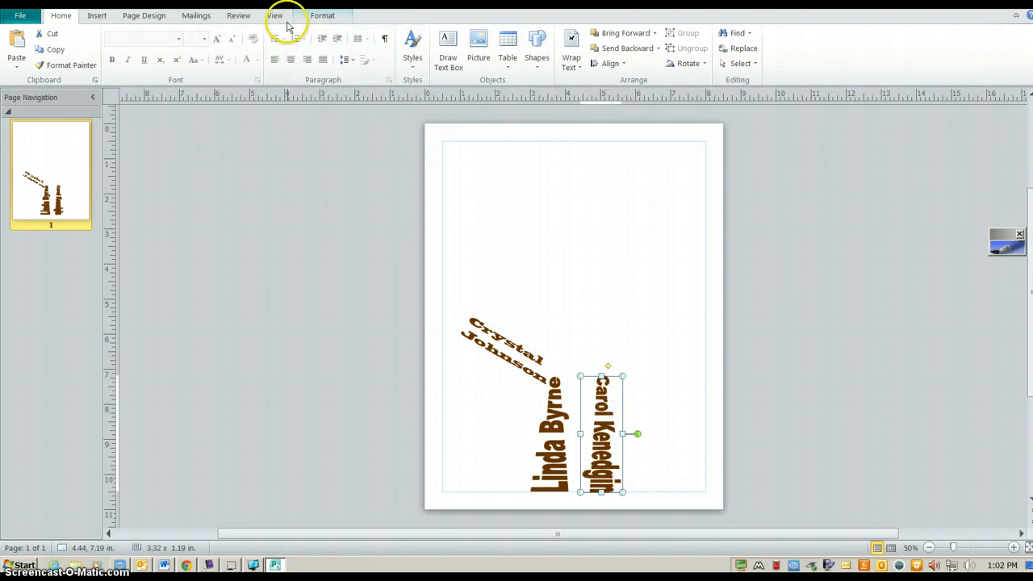
{"action": "left_click", "coordinate": [97, 17]}
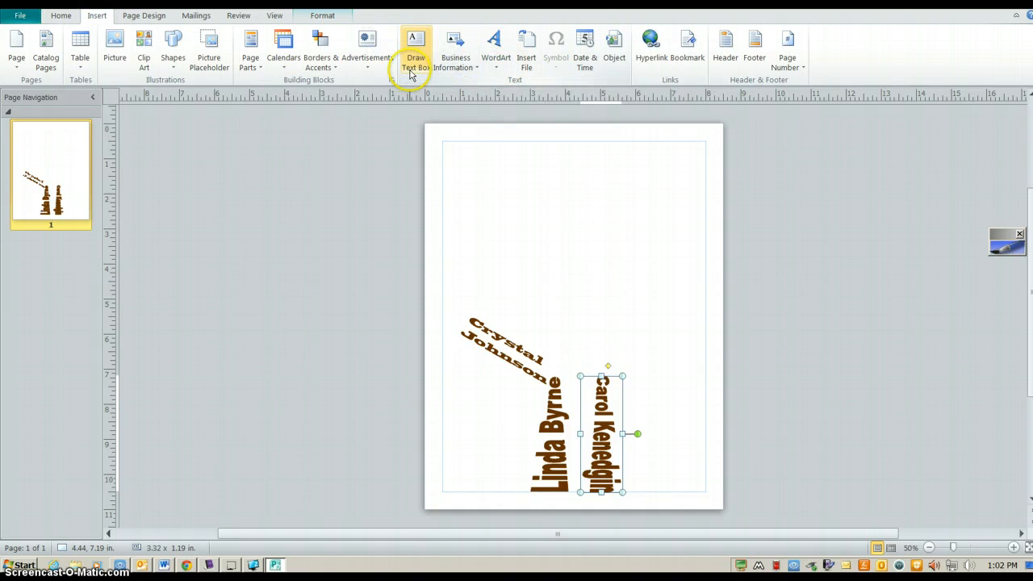
{"action": "left_click", "coordinate": [499, 69]}
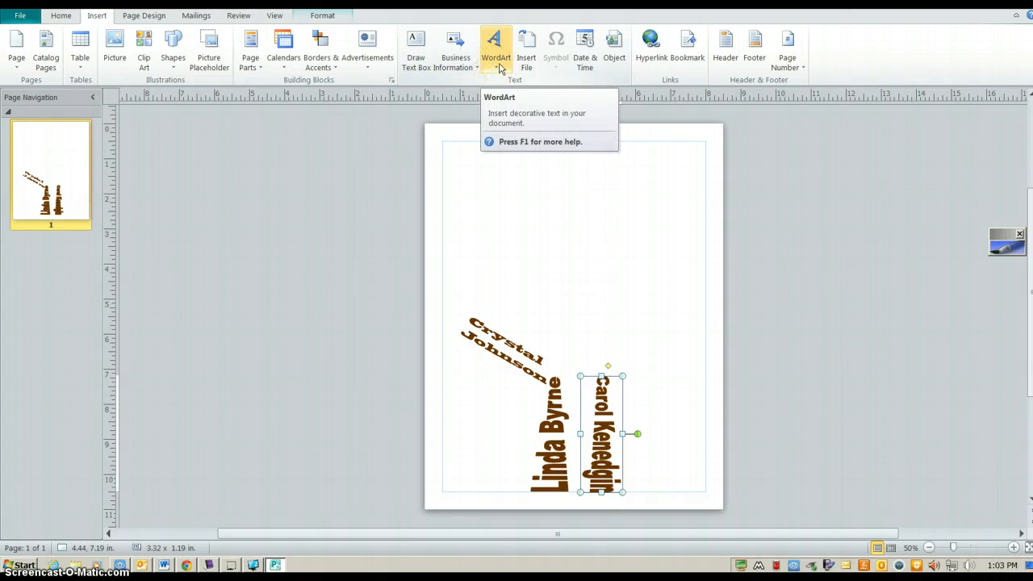